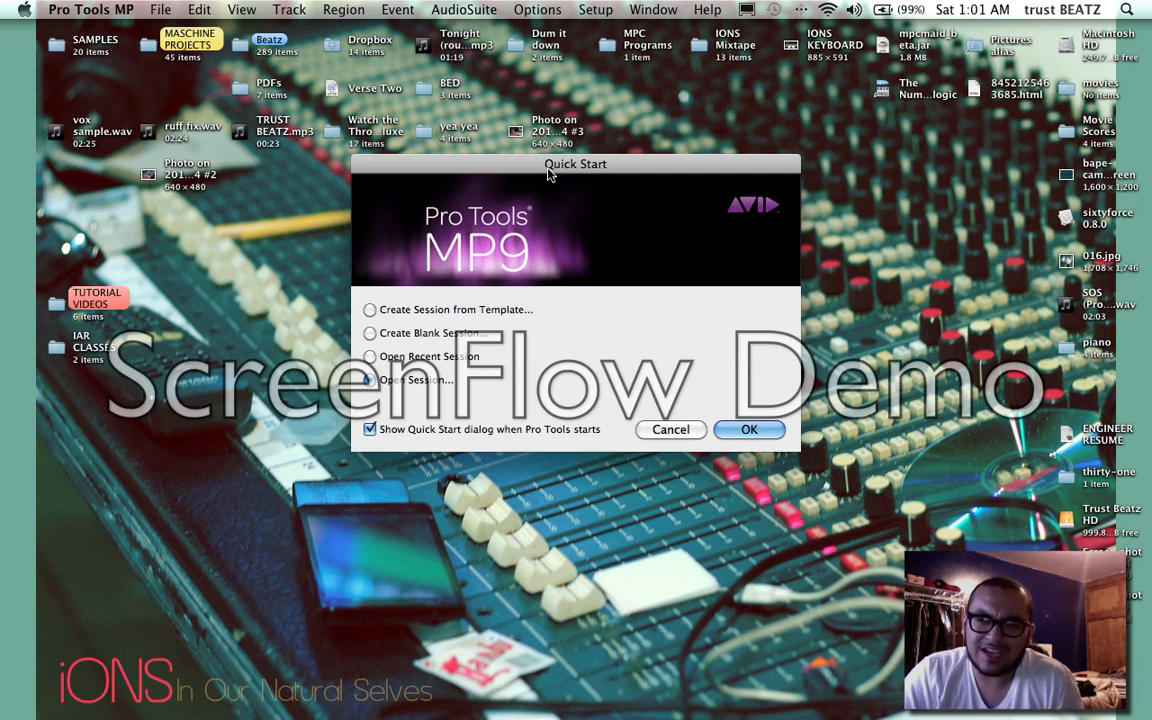
- Look through the Maschine Groove3 folder inside the TUTORIAL VIDEOS desktop folder and close it
double_click(57, 300)
double_click(437, 322)
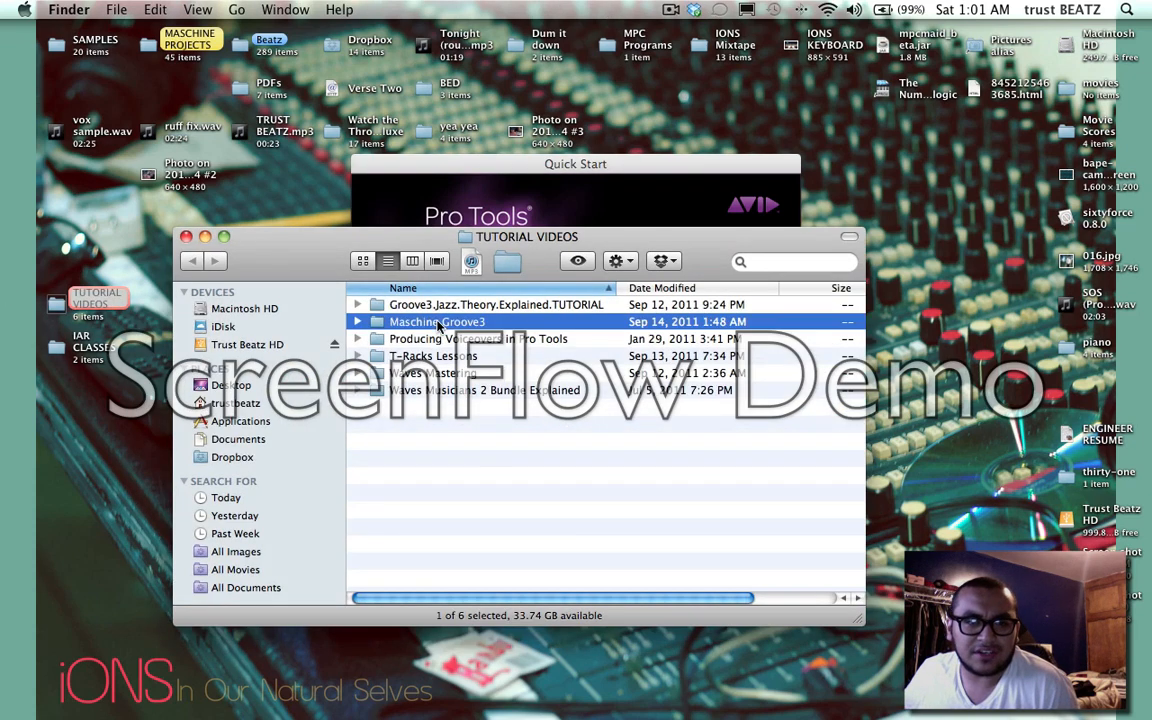
scroll(395, 300, "up", 10)
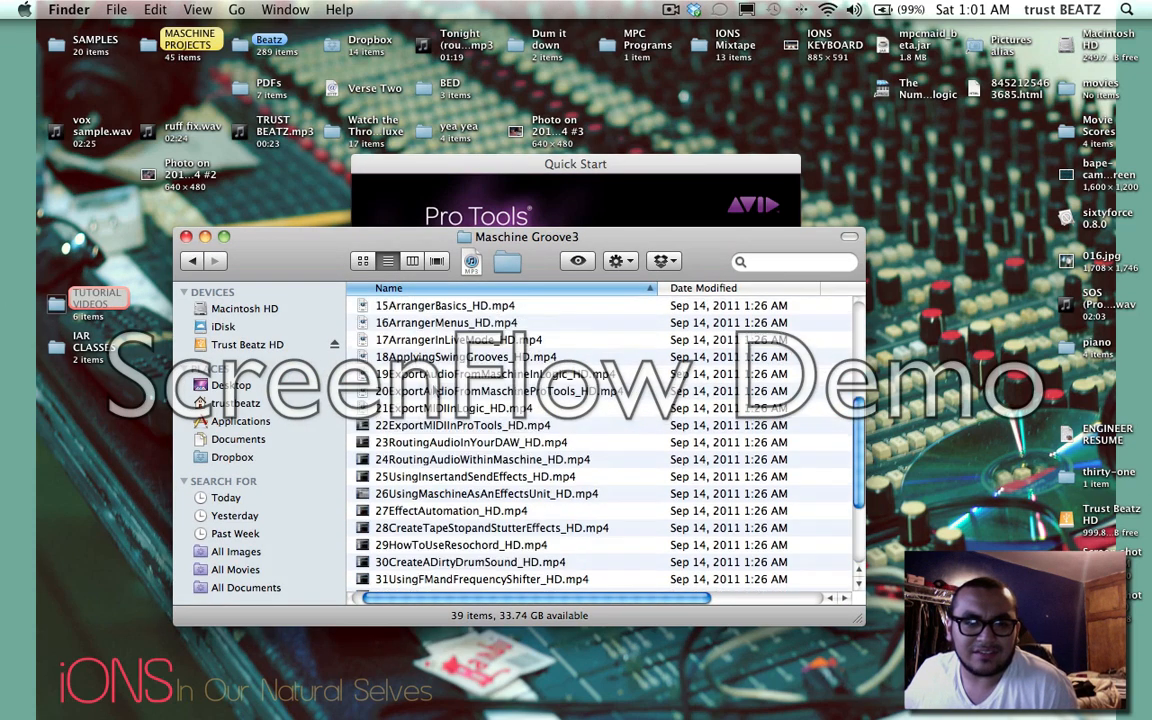
left_click(186, 237)
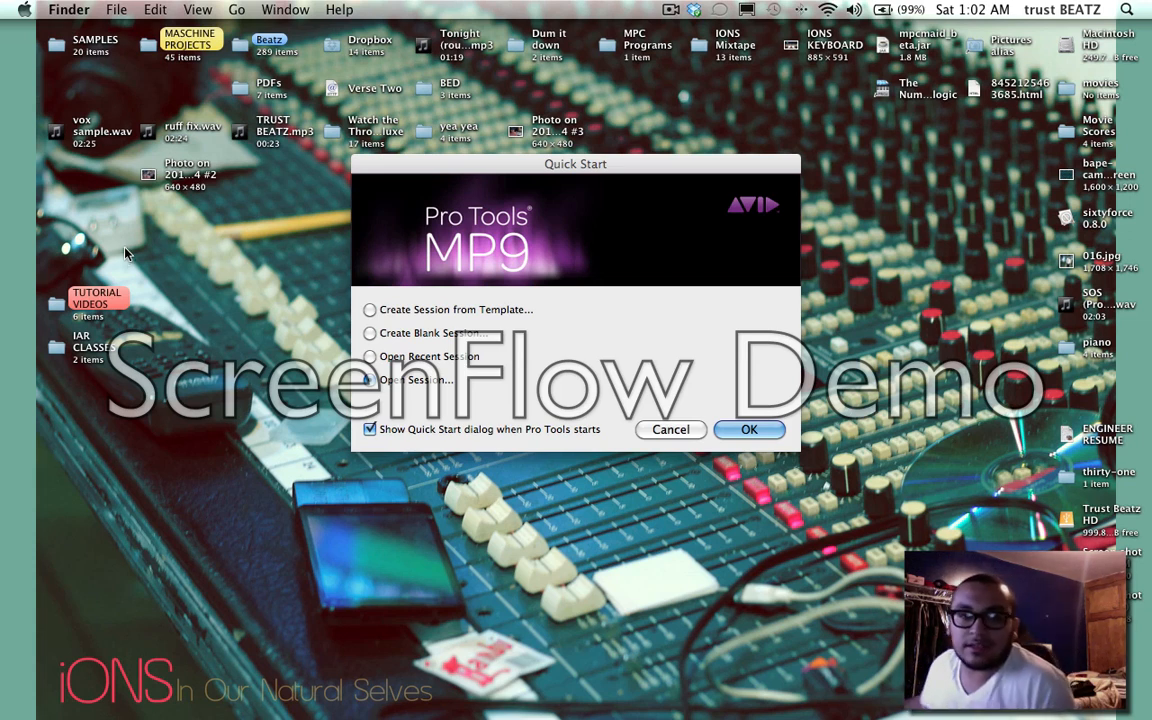
- Open the recent TEST session from the Quick Start options and look over its mixer channel
left_click(372, 356)
key("Return")
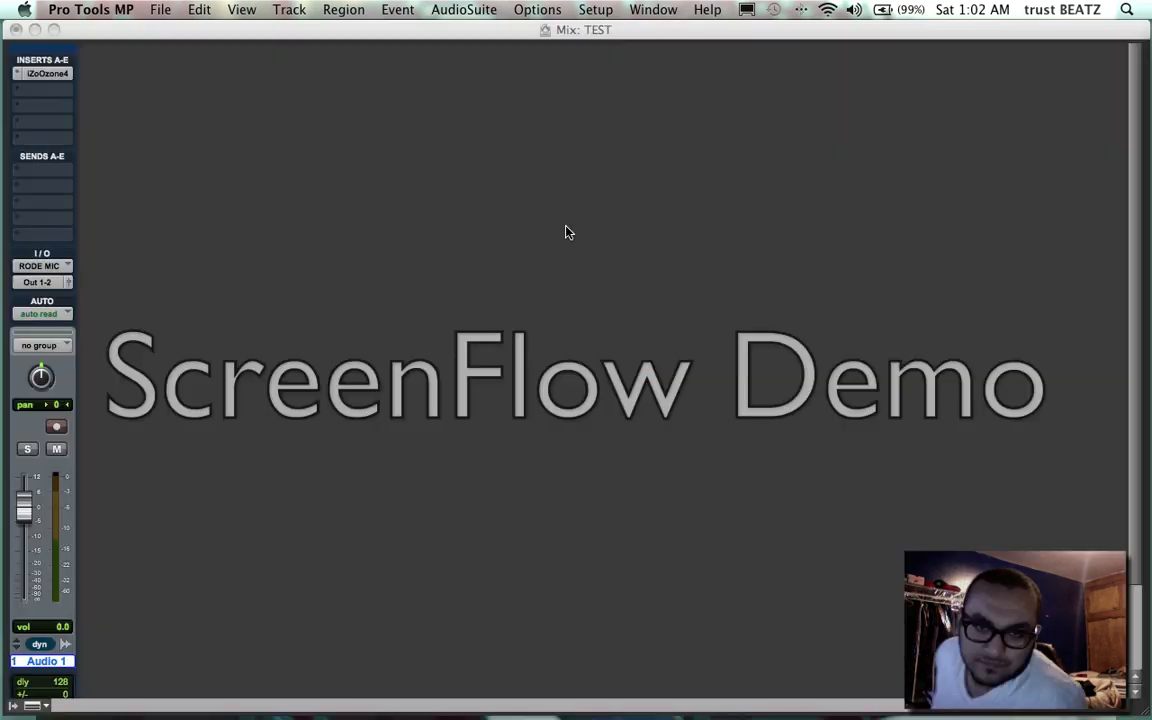
scroll(283, 342, "down", 5)
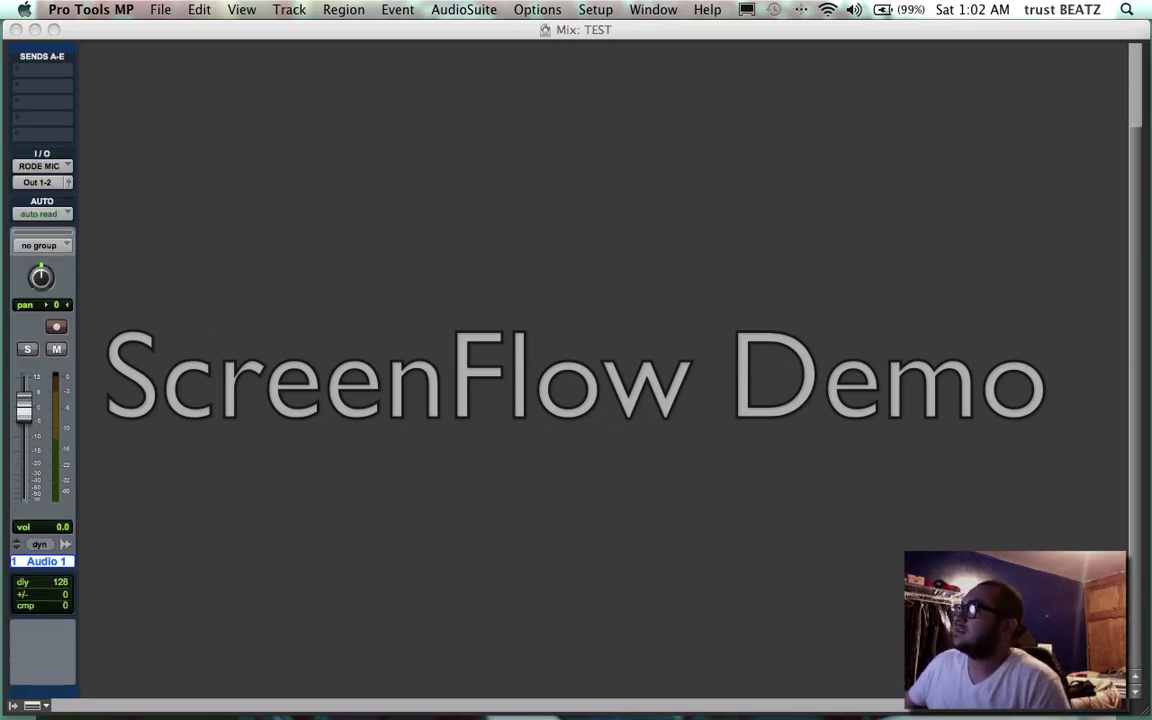
scroll(100, 213, "up", 5)
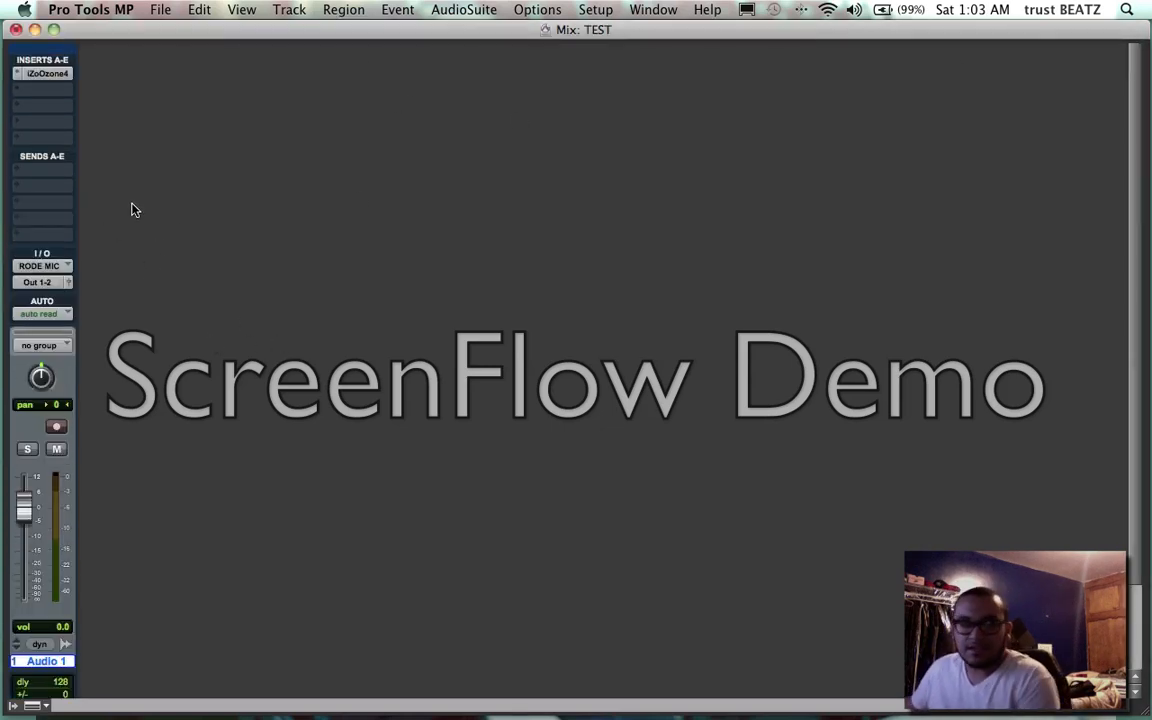
- Start a new-tracks request with one stereo instrument track in ticks
key("super+shift+n")
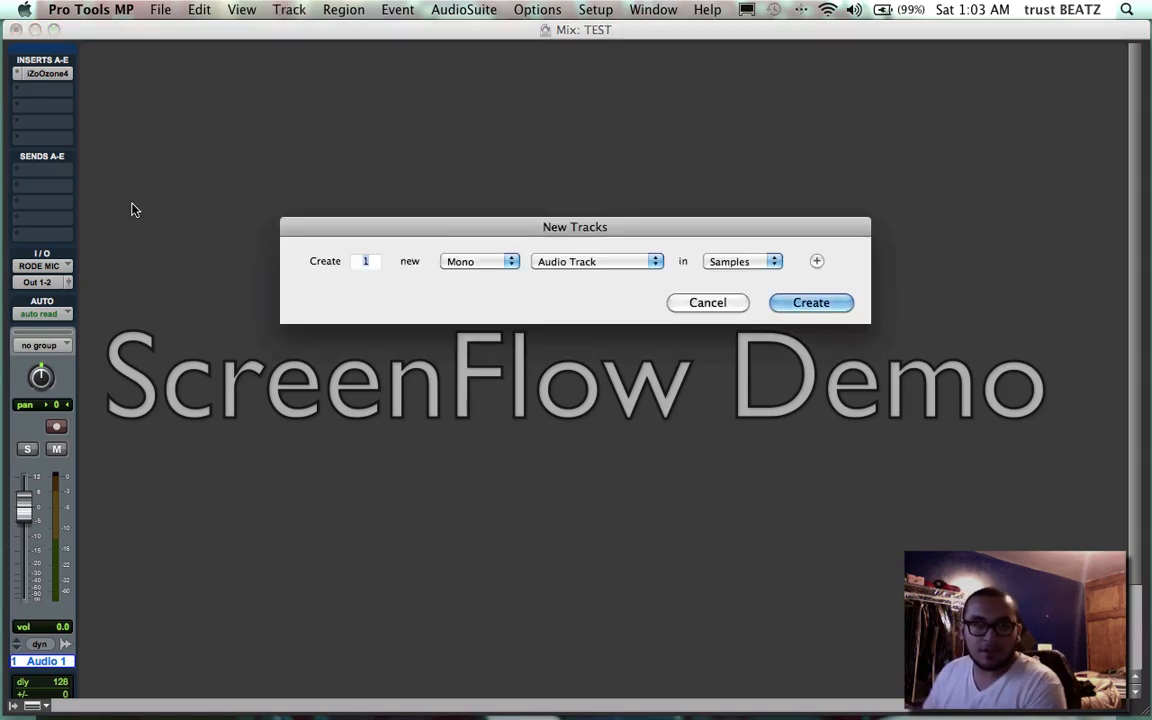
left_click(500, 261)
left_click(474, 273)
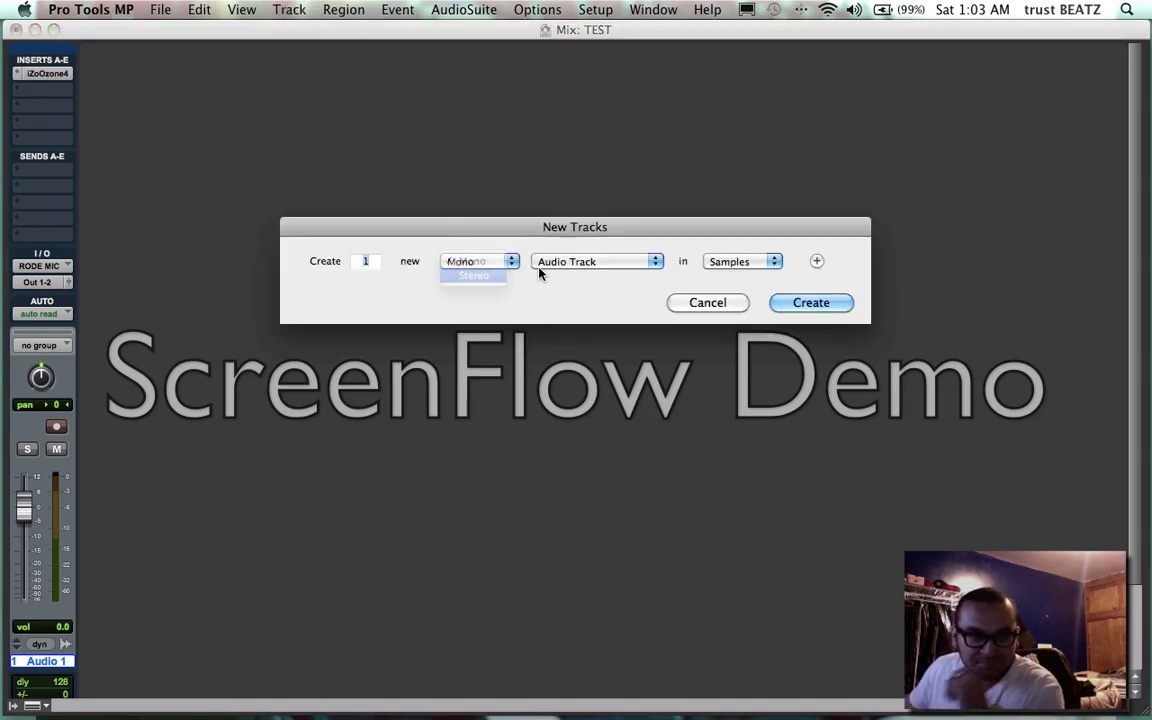
key("super+Down")
key("super+Down")
key("super+Down")
key("super+Down")
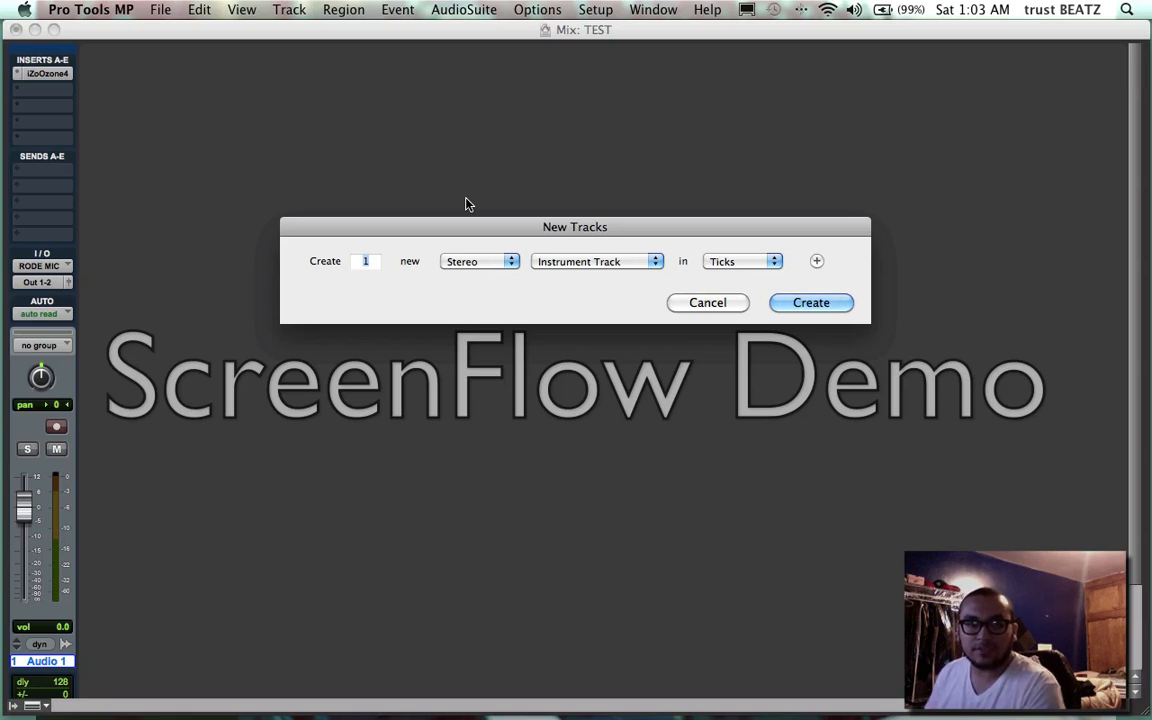
- Add one mono and one stereo aux input in samples to the request, and create all the tracks
key("super+shift+Down")
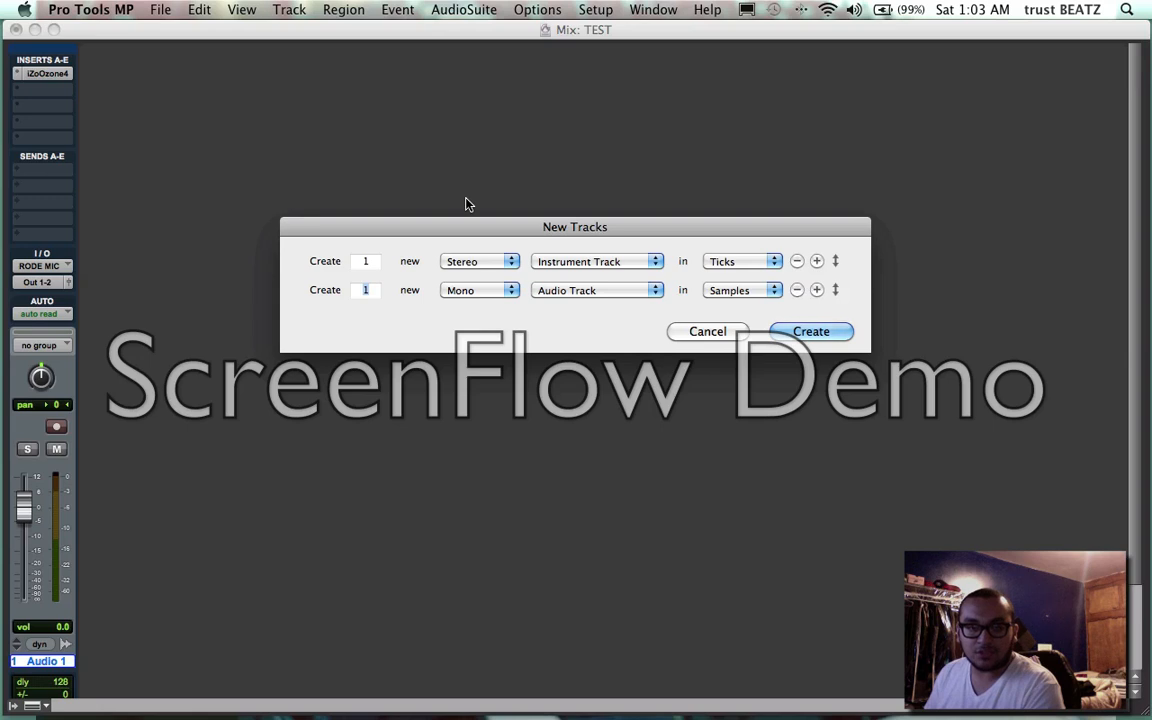
key("super+Down")
key("super+shift+Down")
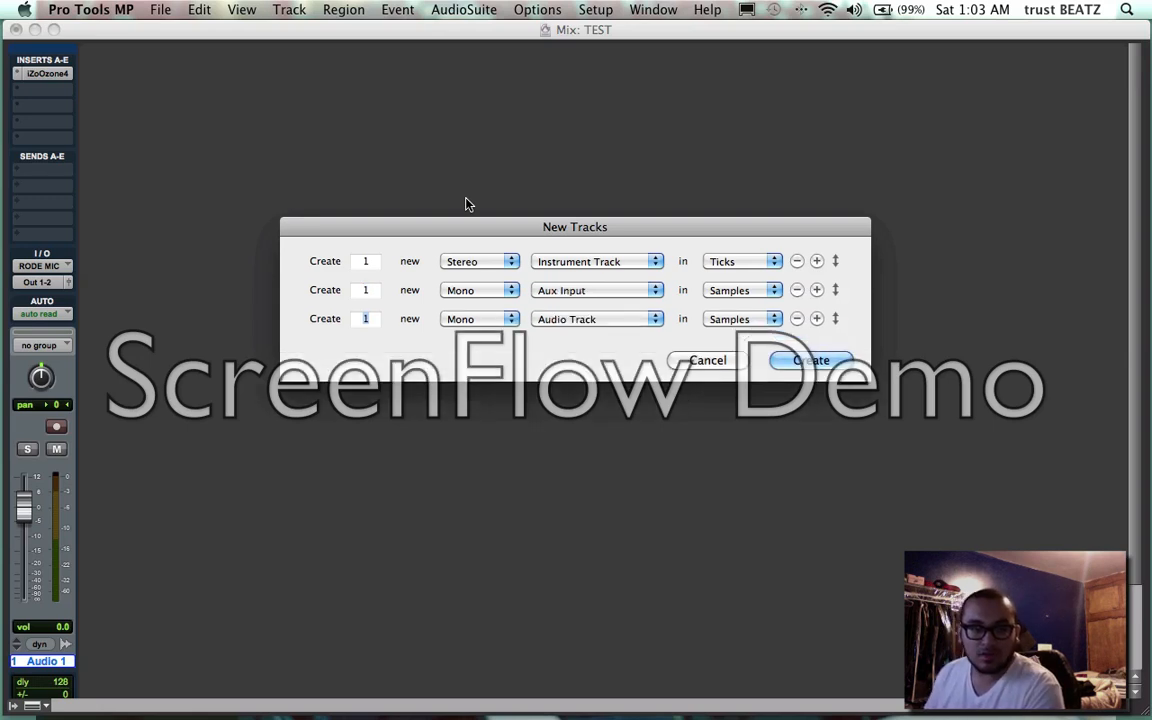
key("super+Down")
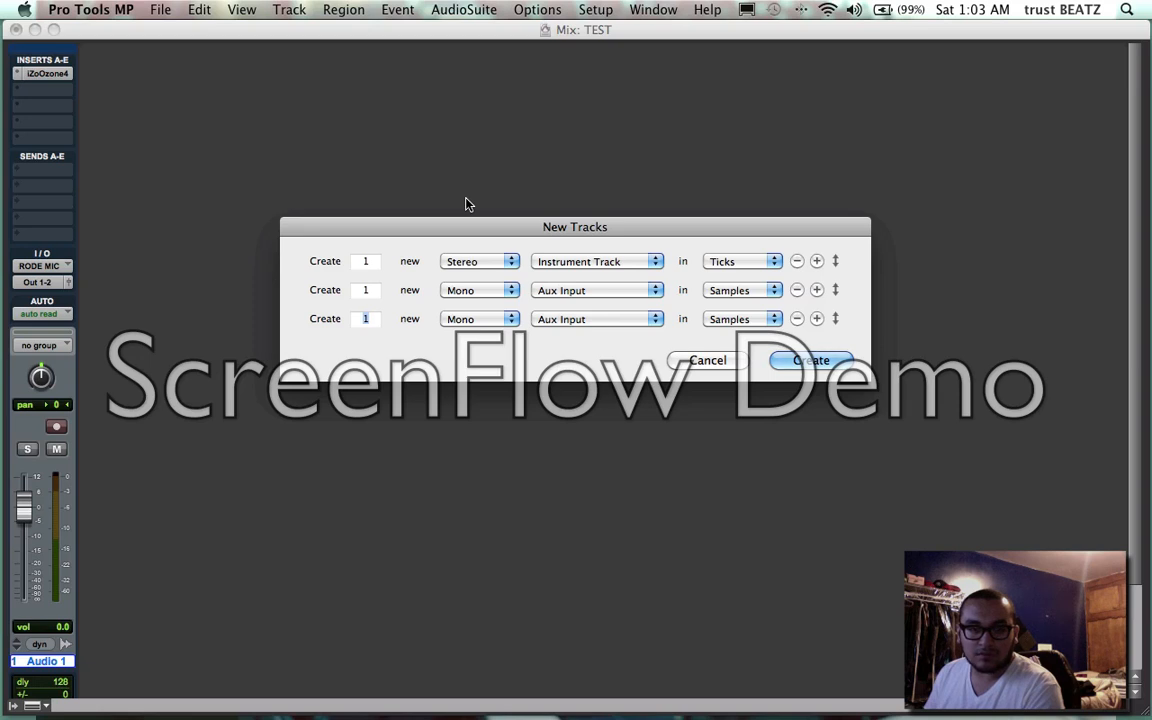
key("super+Right")
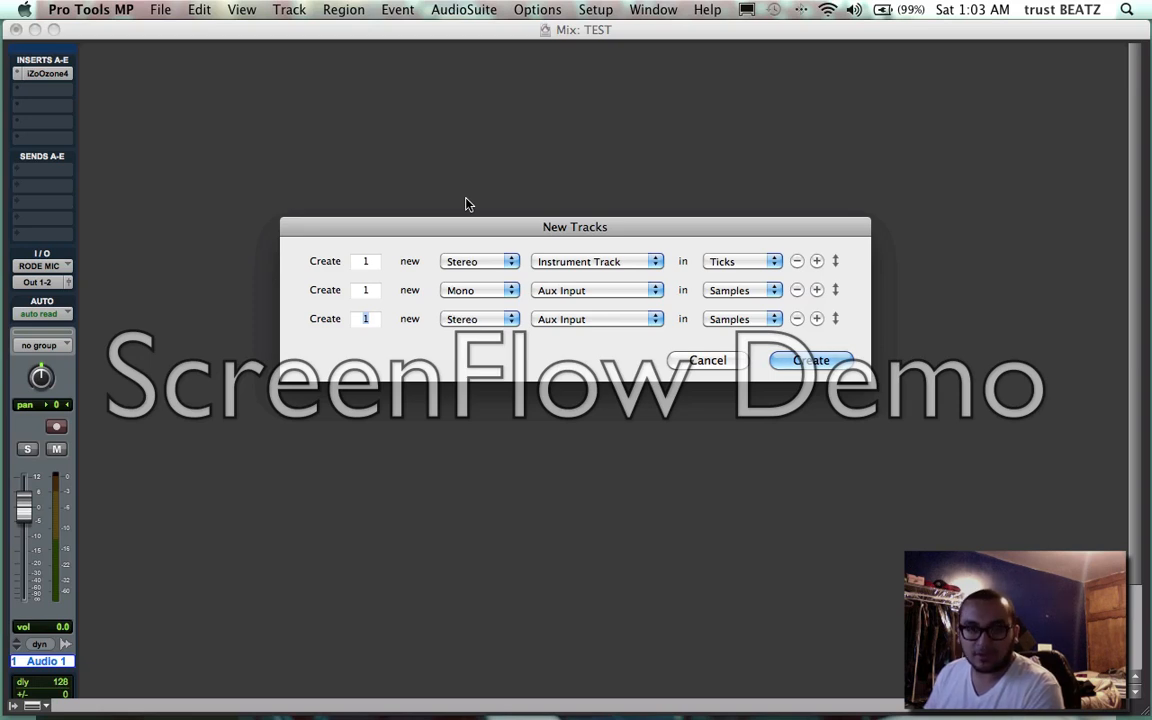
key("Return")
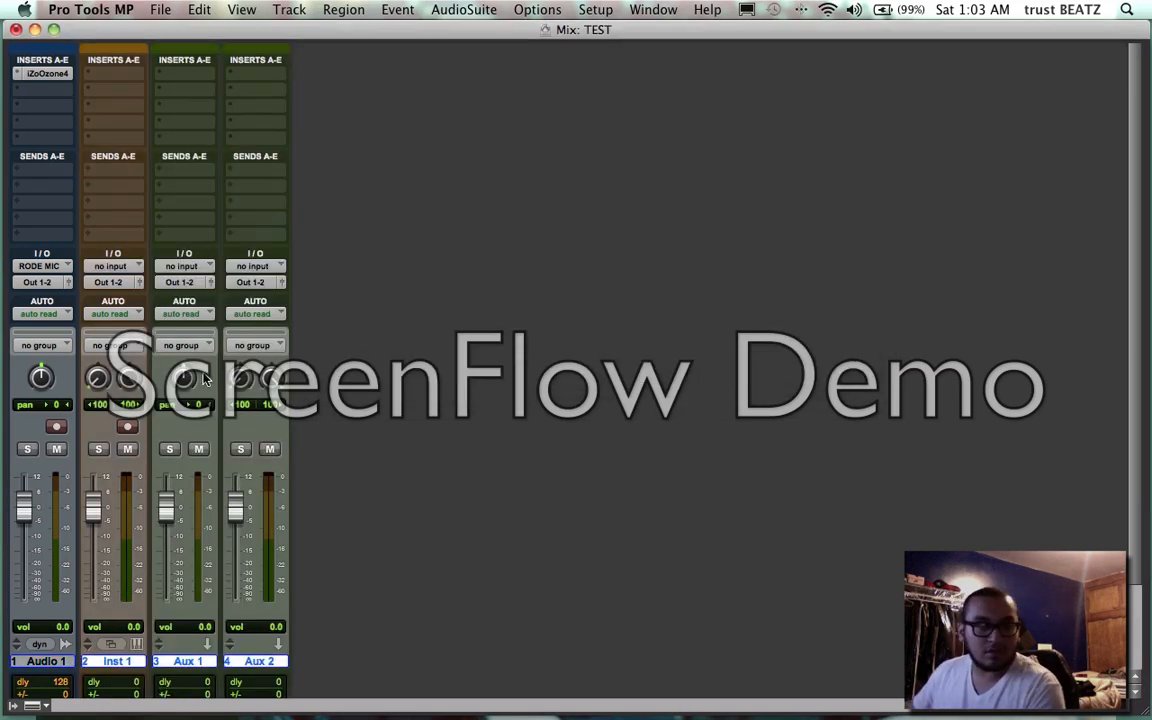
- Insert the stereo Maschine multichannel instrument on the first insert of Inst 1 and bring its window into view
left_click(100, 73)
mouse_move(167, 103)
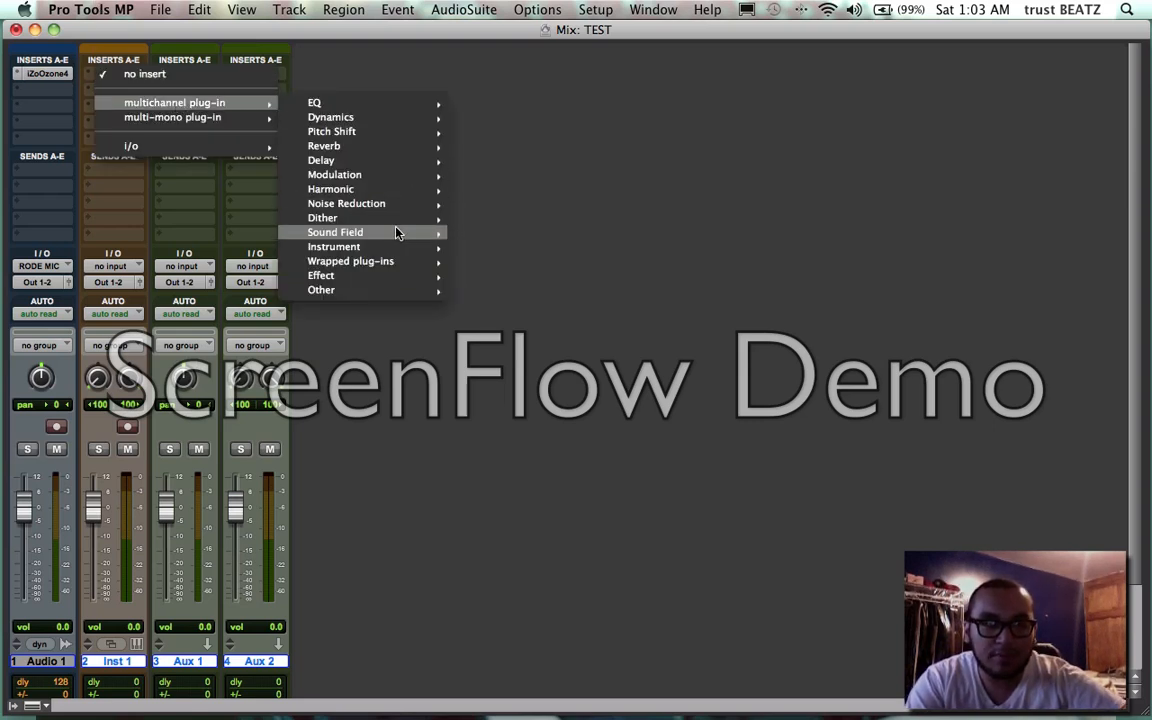
mouse_move(371, 251)
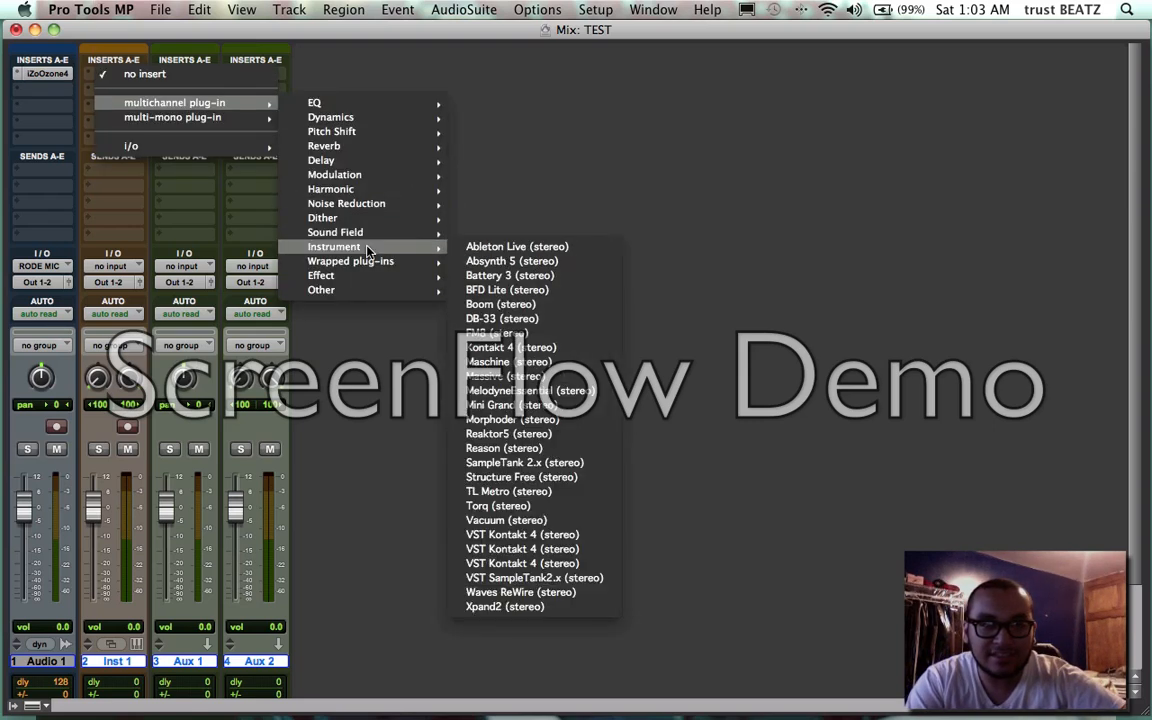
left_click(505, 362)
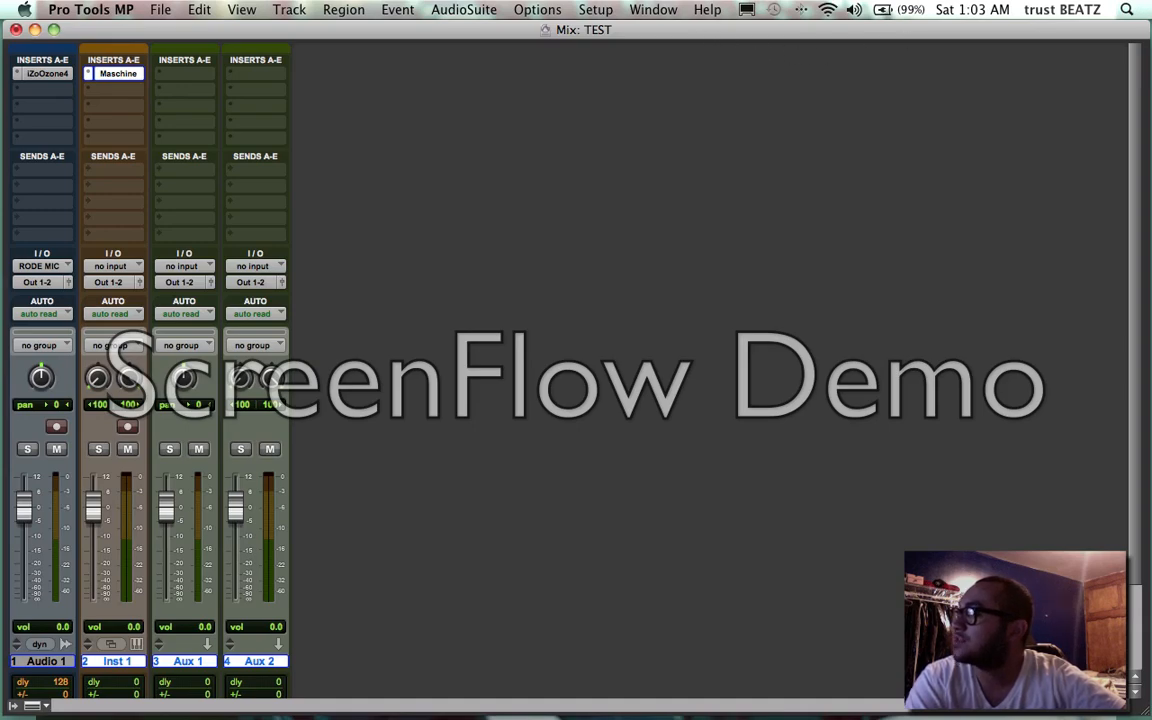
left_click_drag(1150, 50, 303, 10)
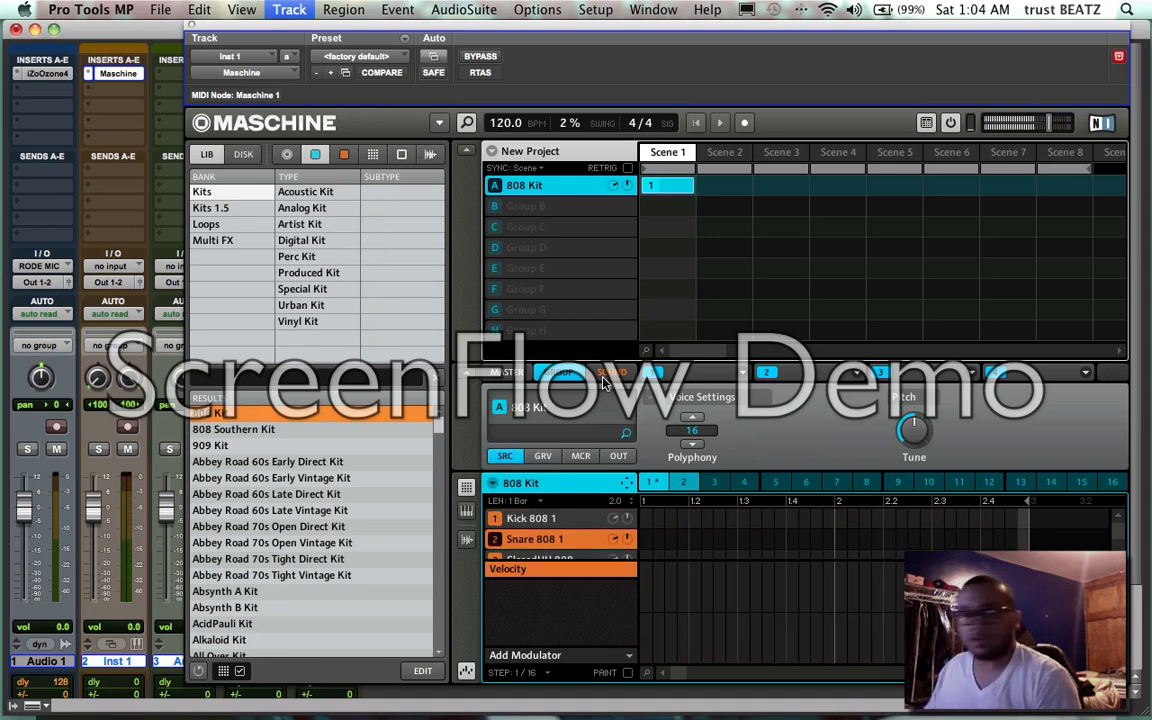
- Play the 808 Kit pattern and move the stray kick note at its end to the pattern's first step
key("space")
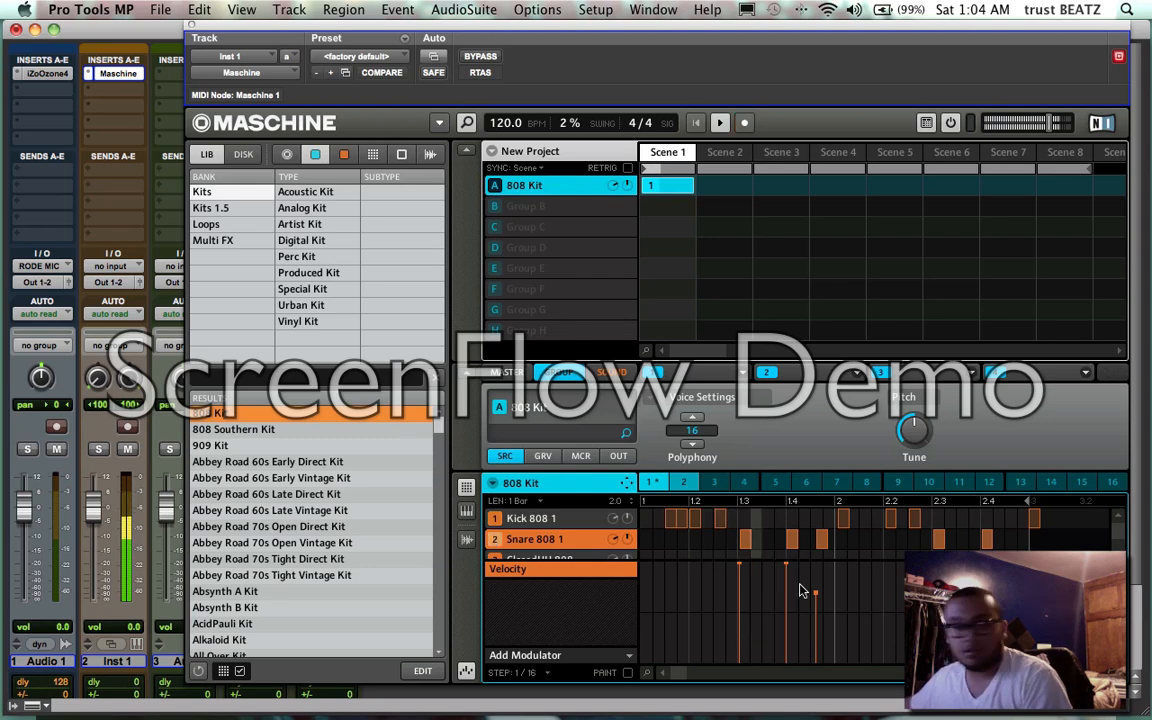
left_click(1033, 519)
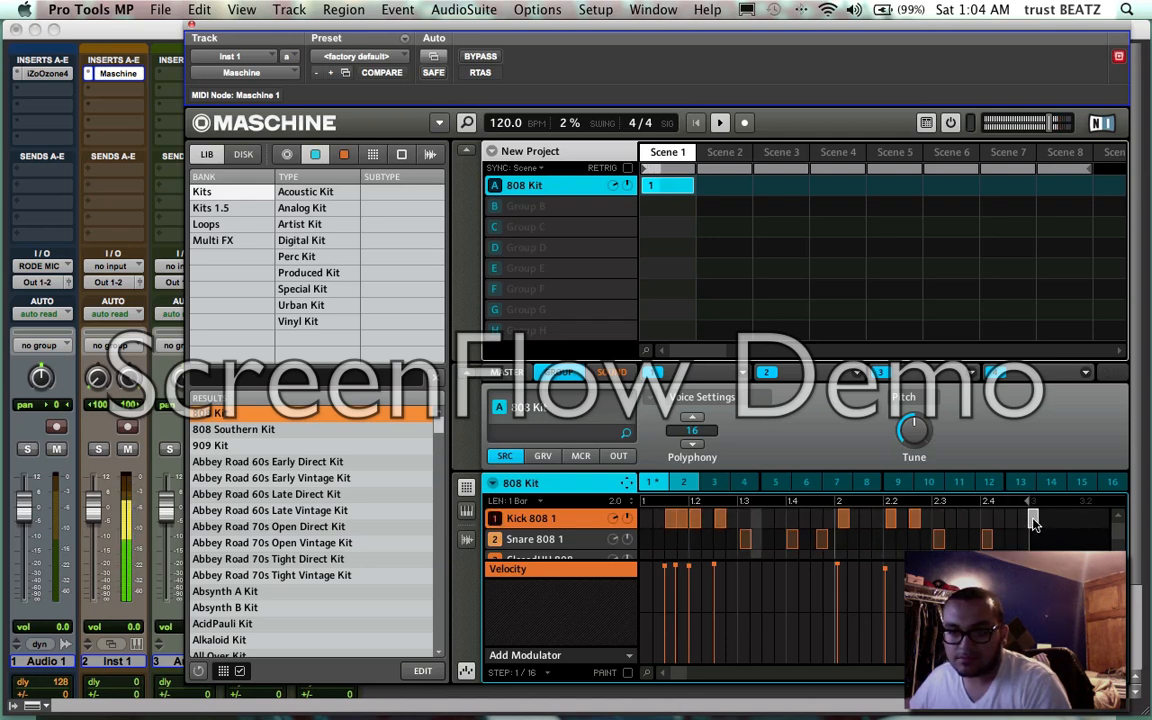
key("space")
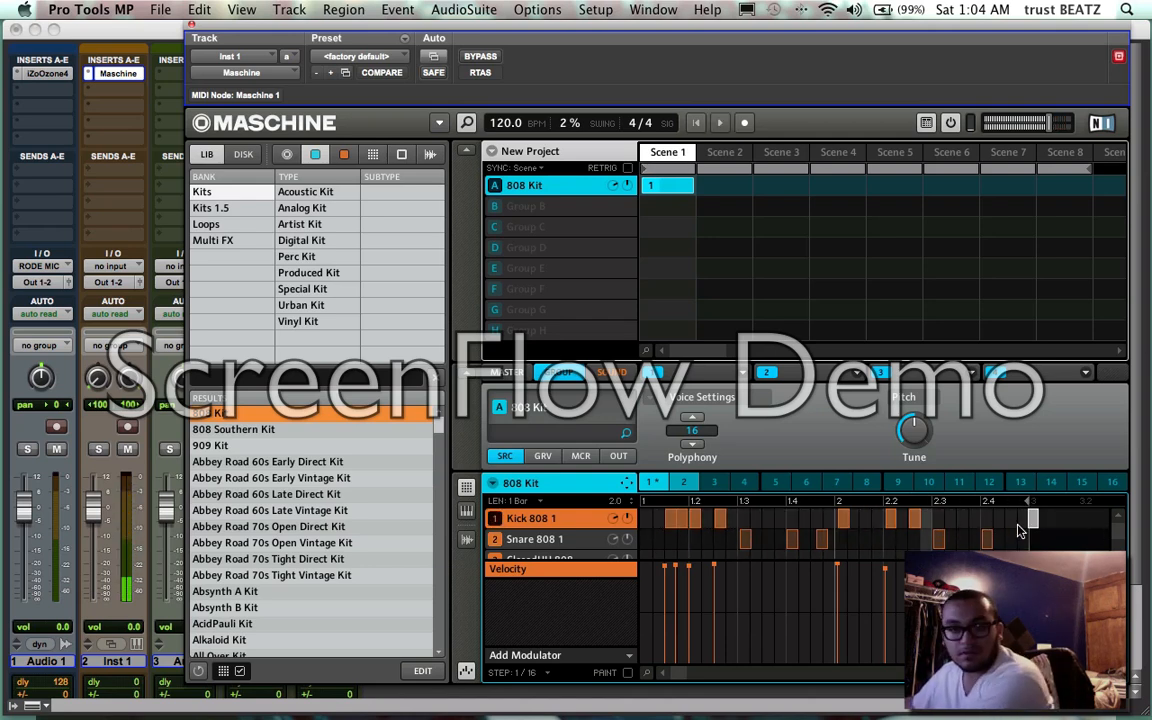
left_click_drag(1036, 521, 551, 503)
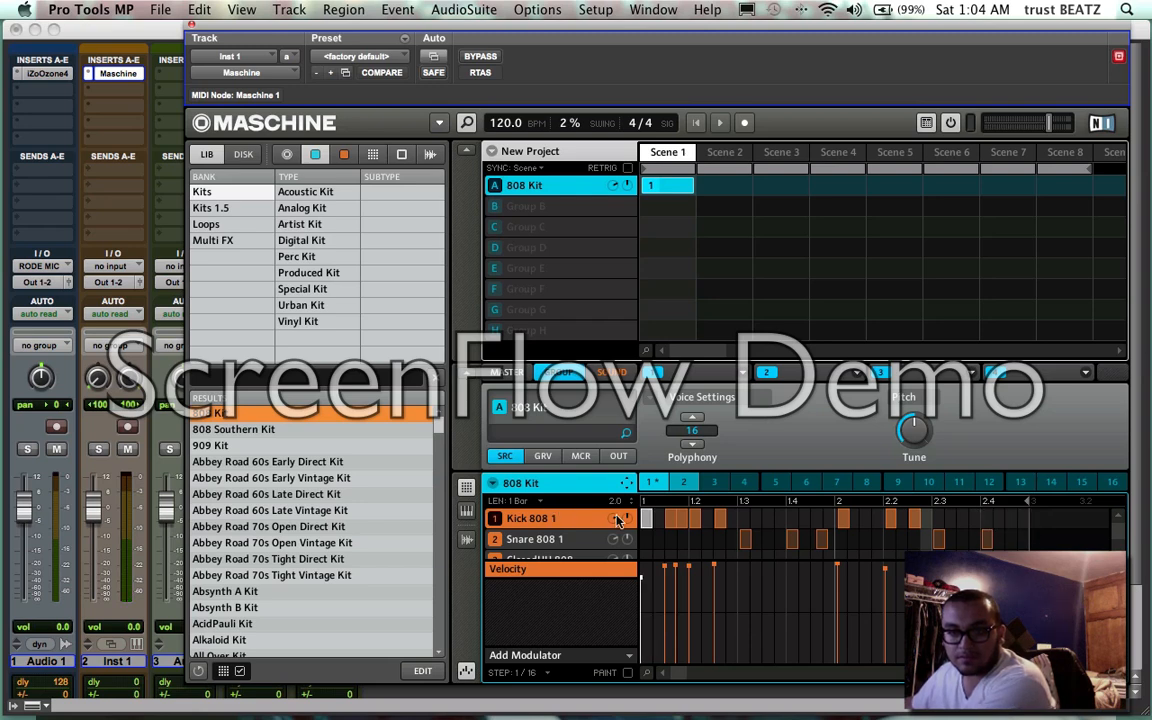
key("space")
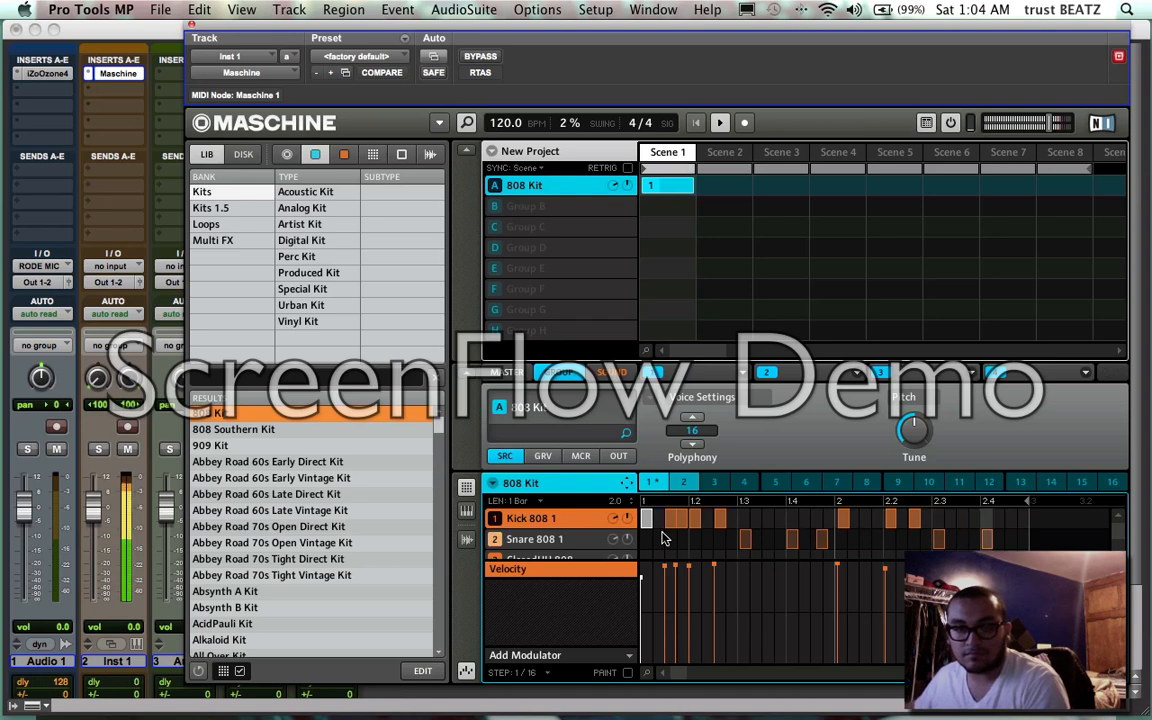
left_click(662, 538)
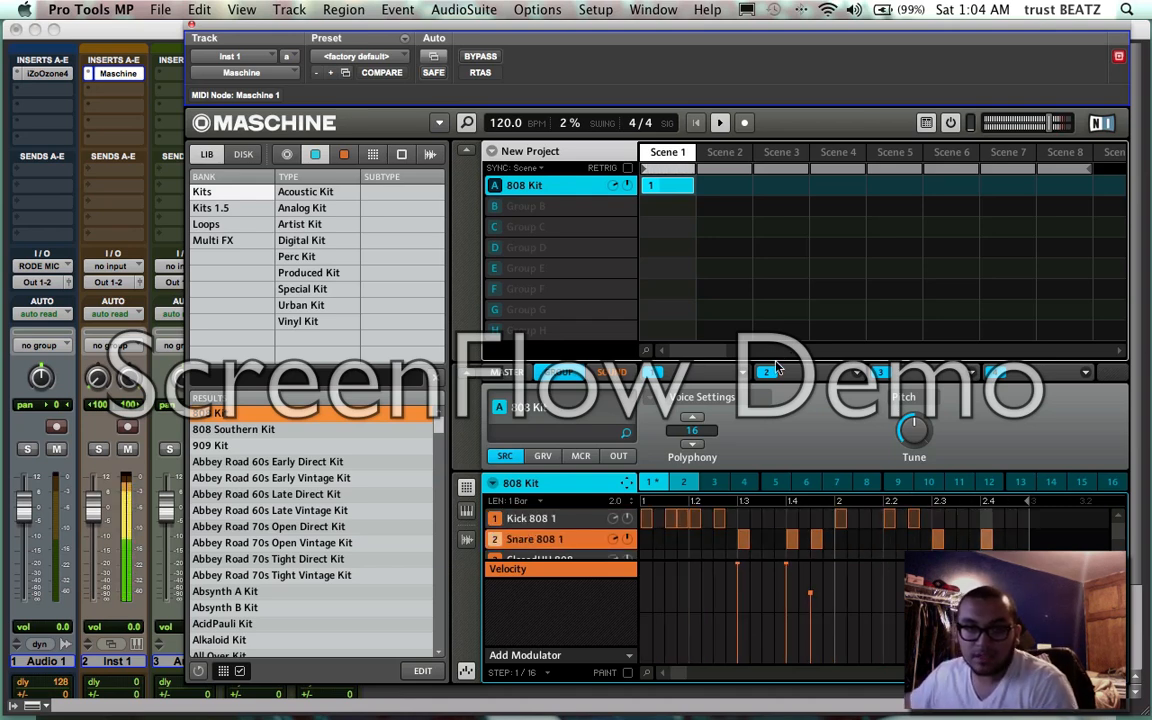
- Show the sound-level settings for Snare 808 1 and cancel the new memory location
left_click(597, 372)
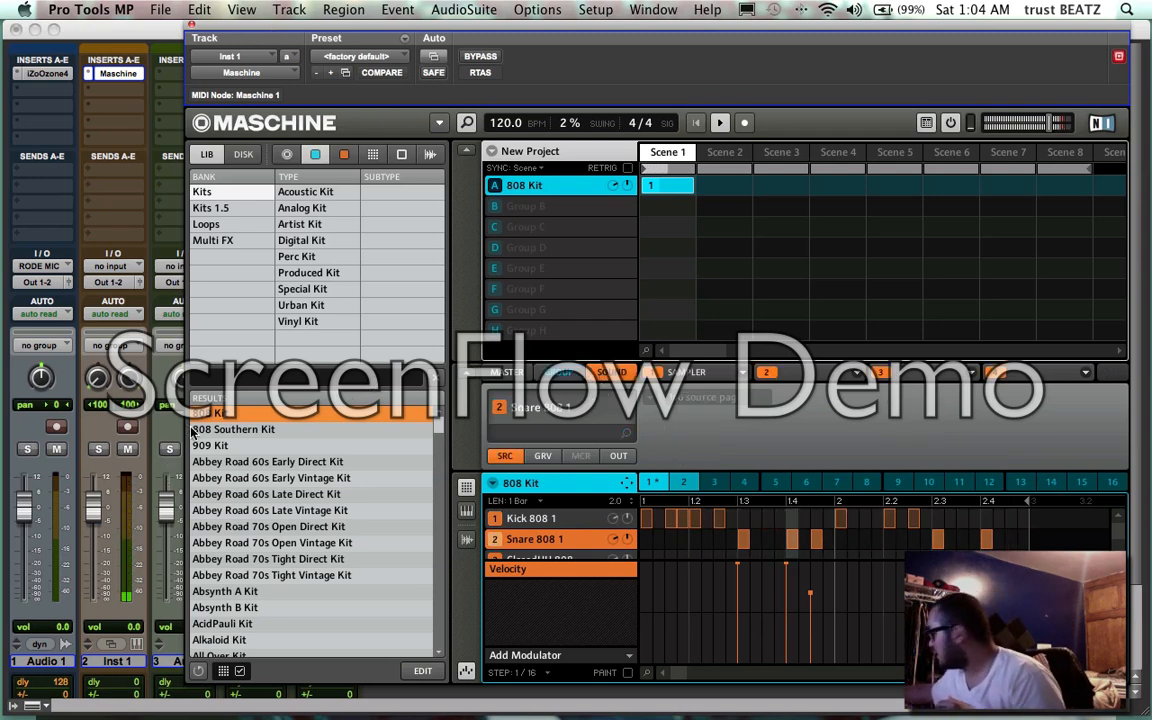
key("KP_Enter")
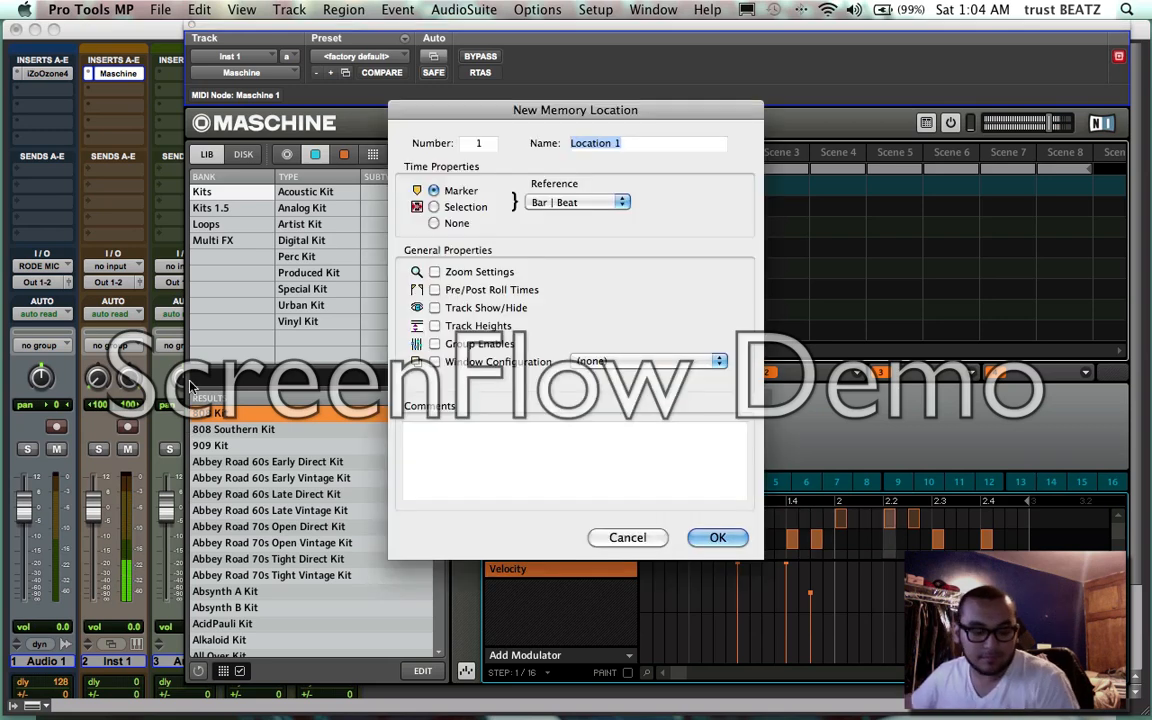
left_click(636, 537)
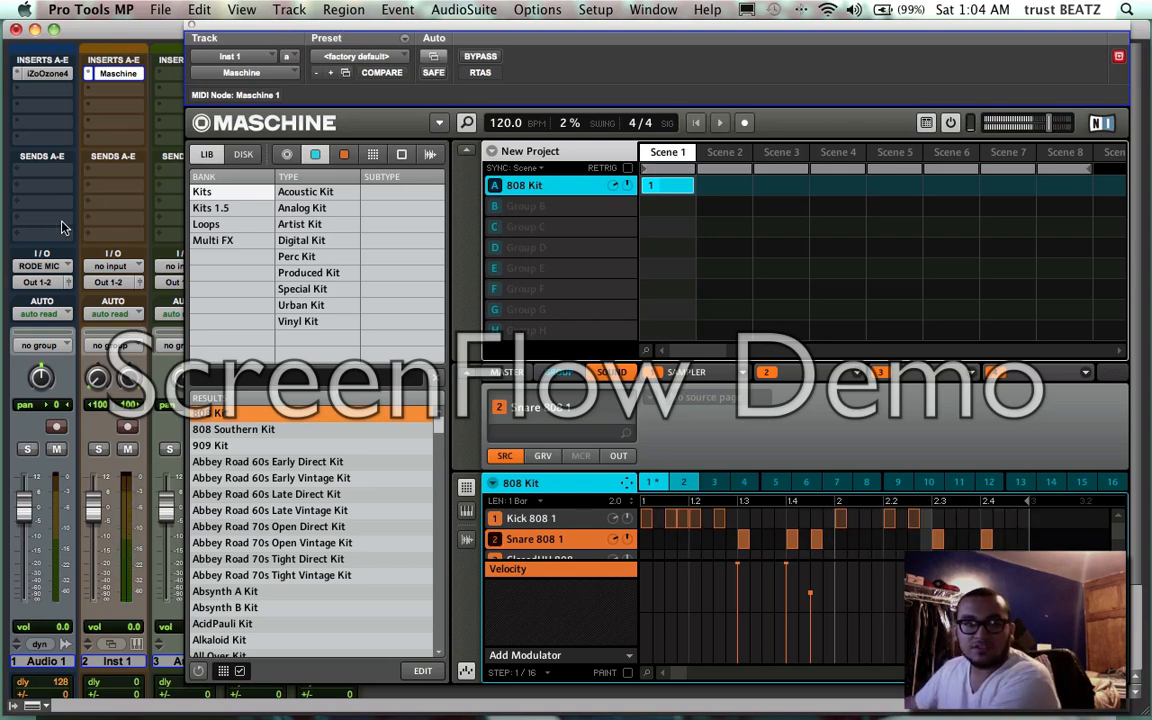
- Select the Kick 808 1 sound and move the Maschine window aside to uncover the aux tracks in the mixer
left_click_drag(246, 25, 304, 25)
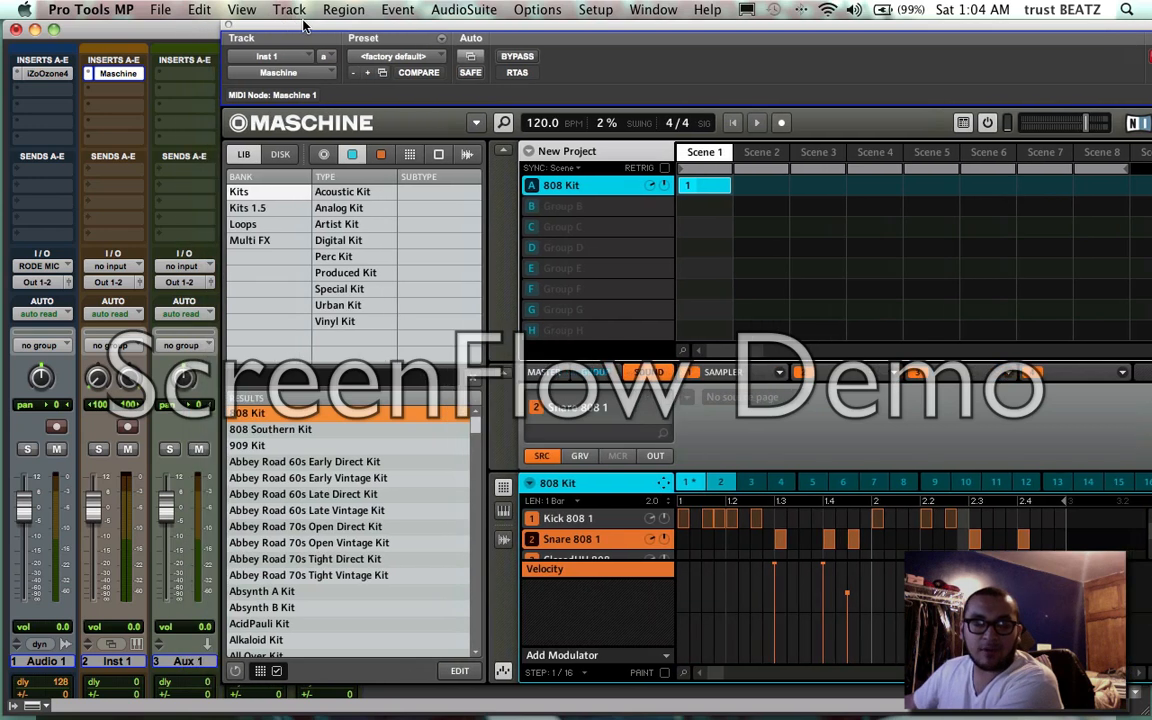
left_click(659, 519)
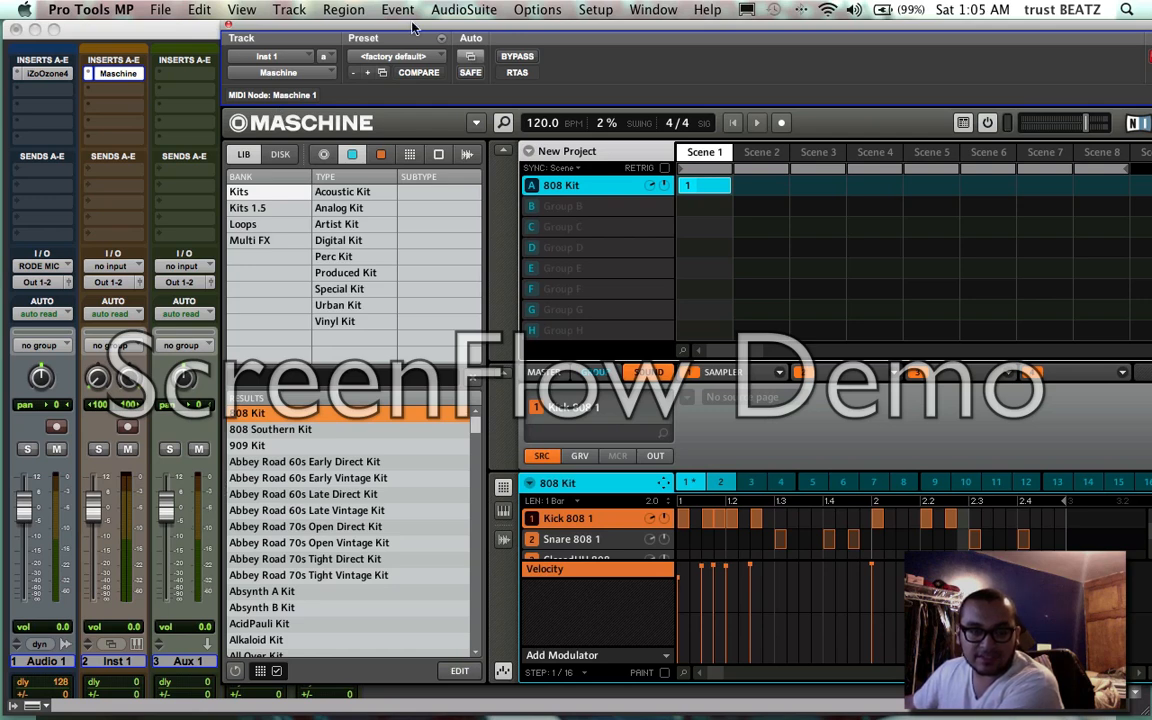
left_click_drag(390, 33, 505, 27)
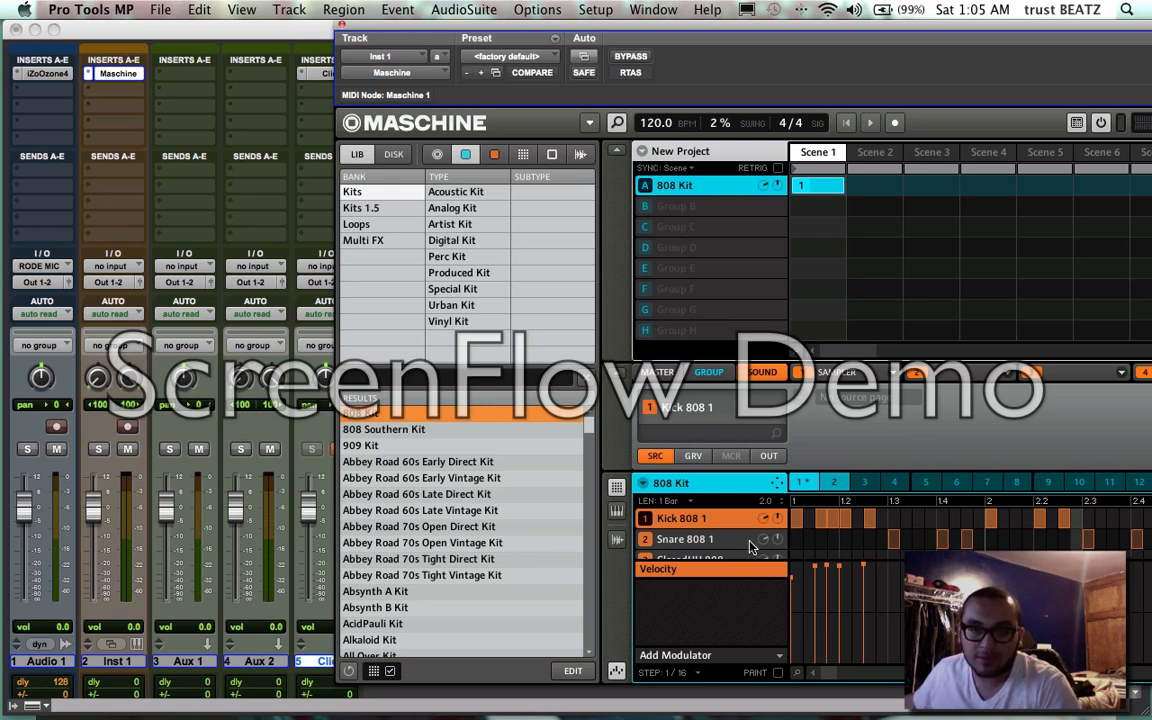
- Load the Metaverb effect in the second module slot of Snare 808 1 and audition the pattern
left_click(700, 539)
left_click(1005, 378)
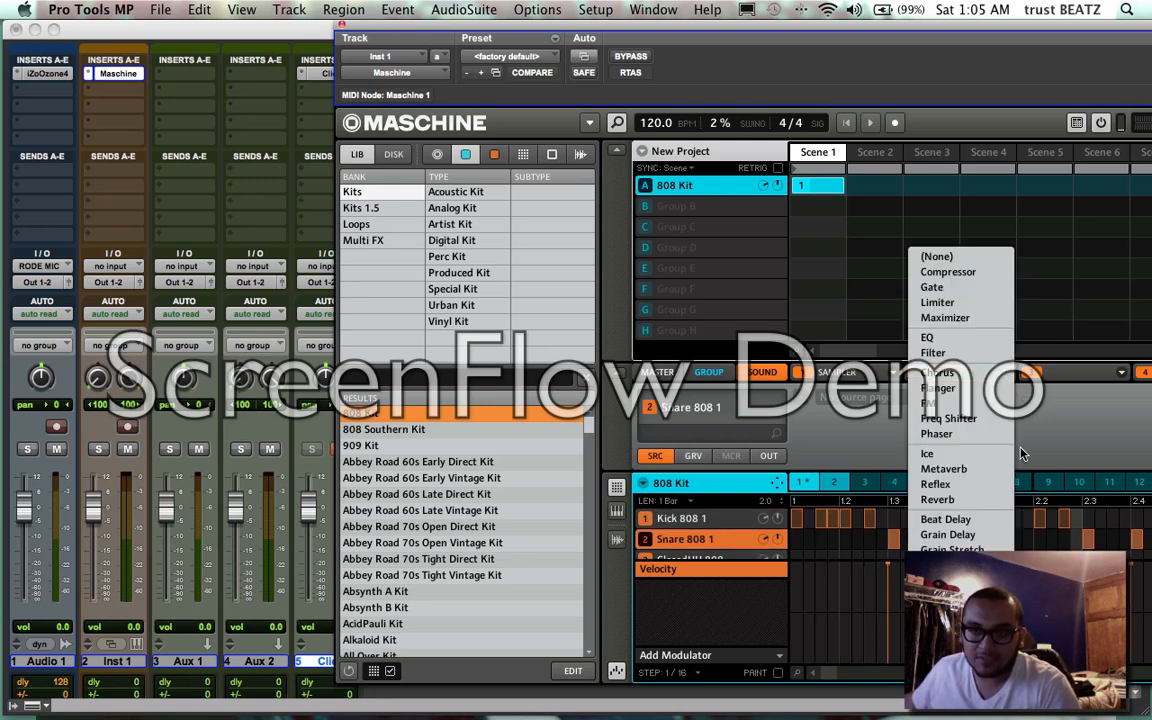
left_click(945, 469)
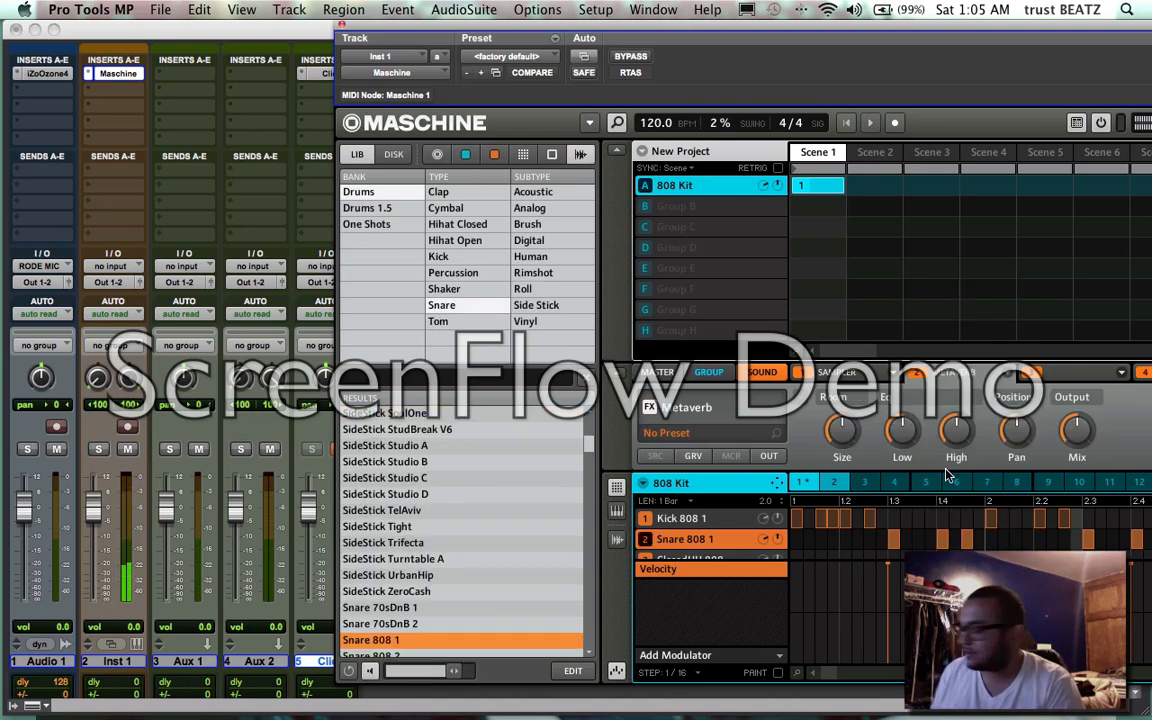
key("space")
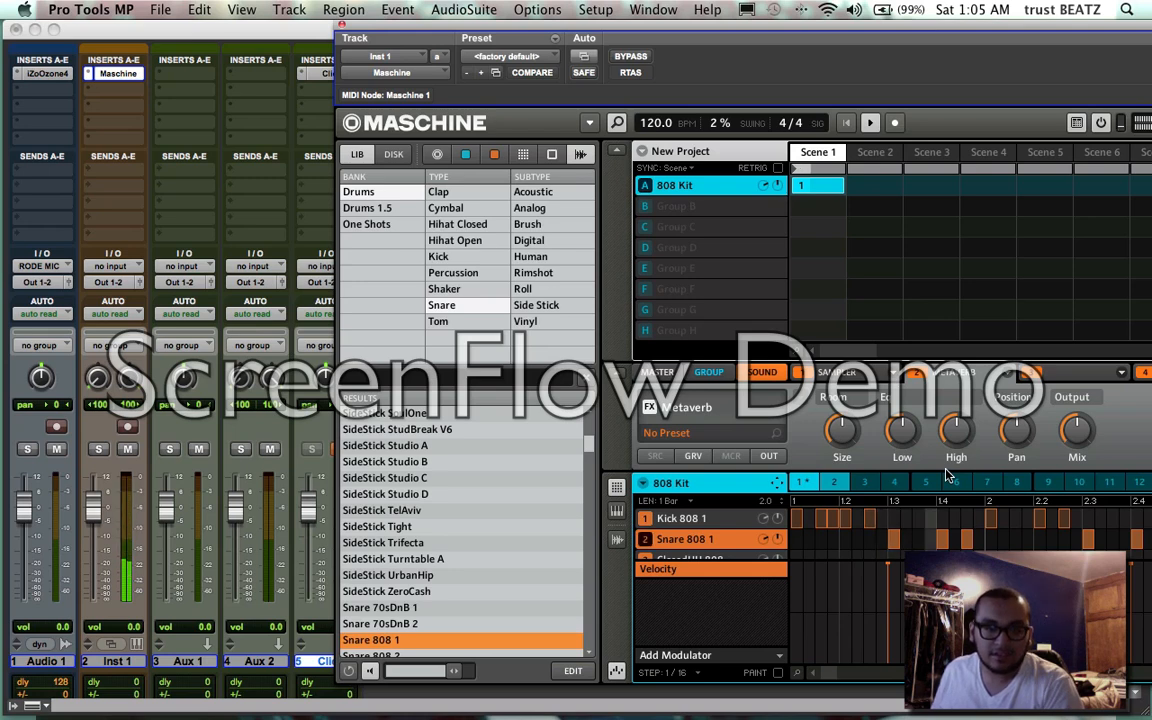
key("space")
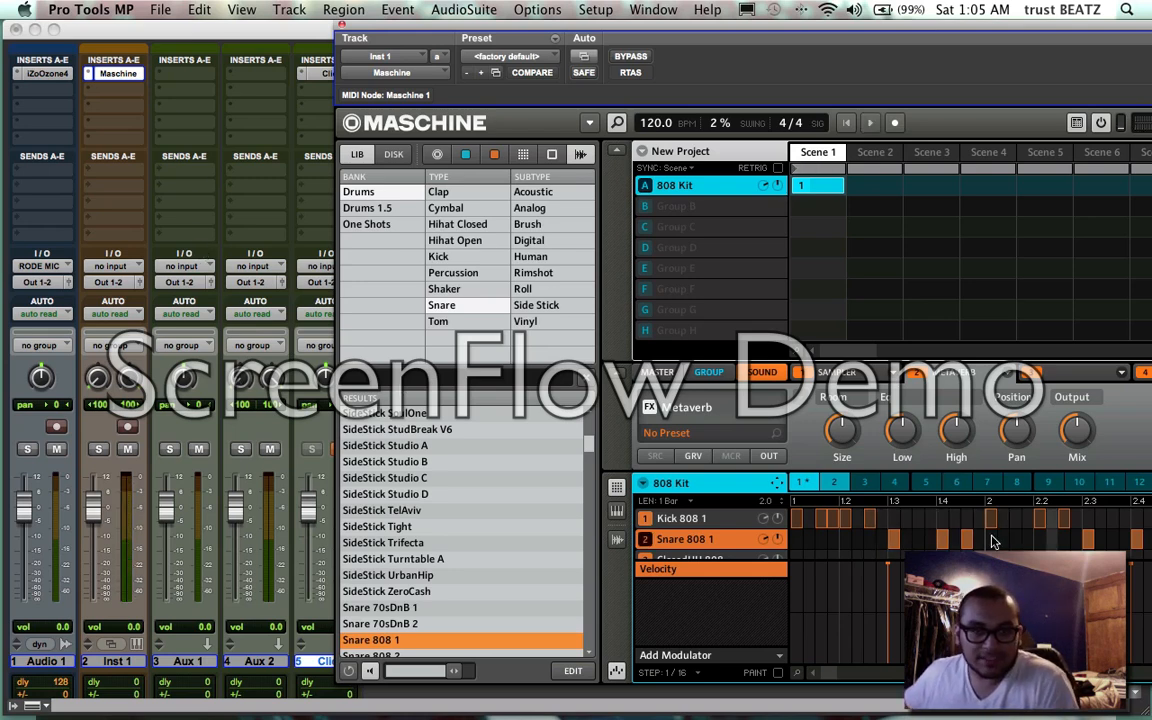
- Route the main output of the Kick 808 1 sound to Out 2
left_click(683, 518)
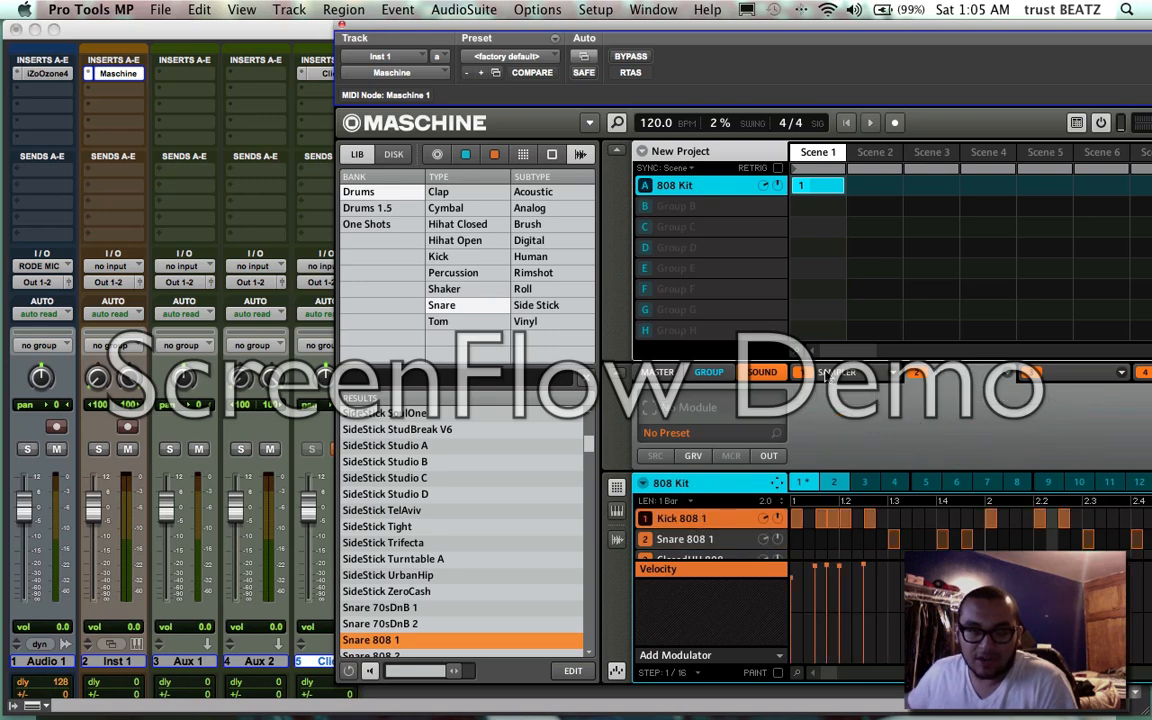
left_click(768, 457)
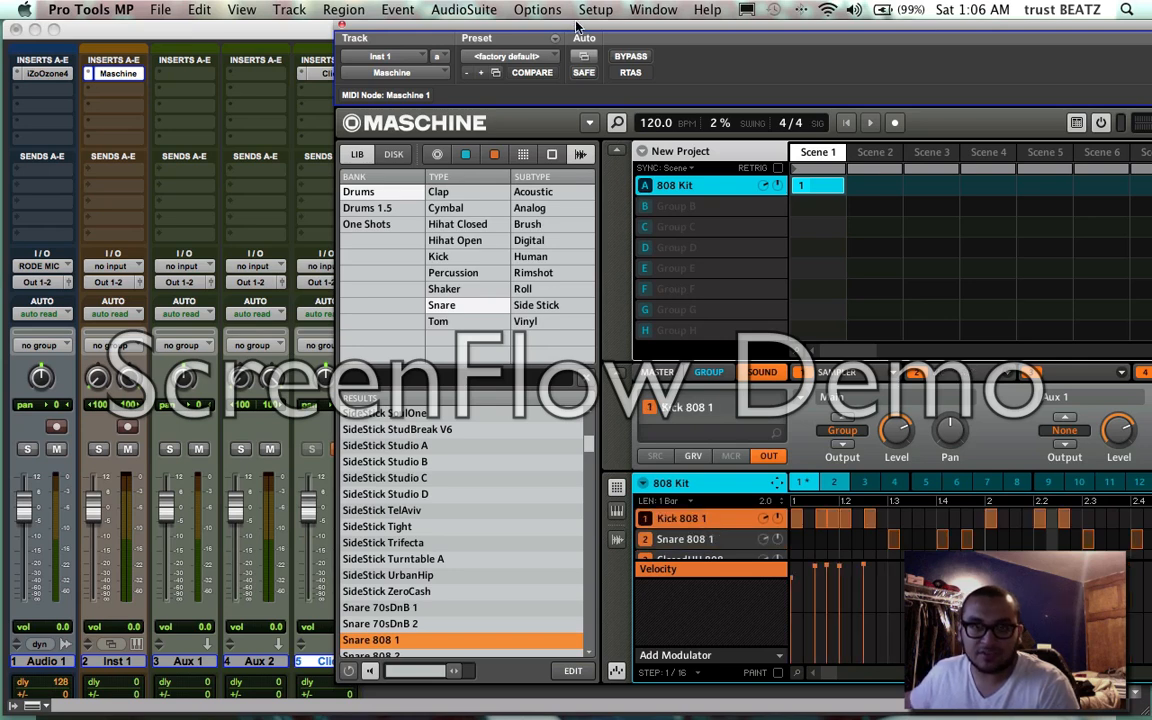
left_click_drag(577, 27, 432, 20)
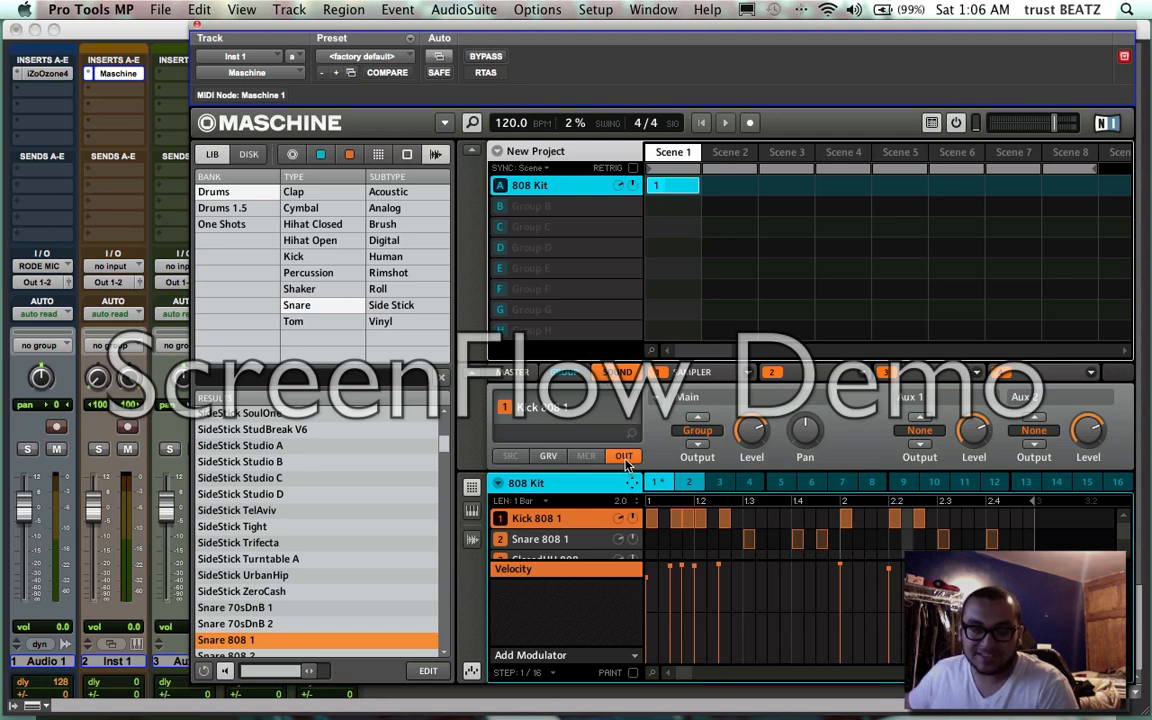
left_click(697, 433)
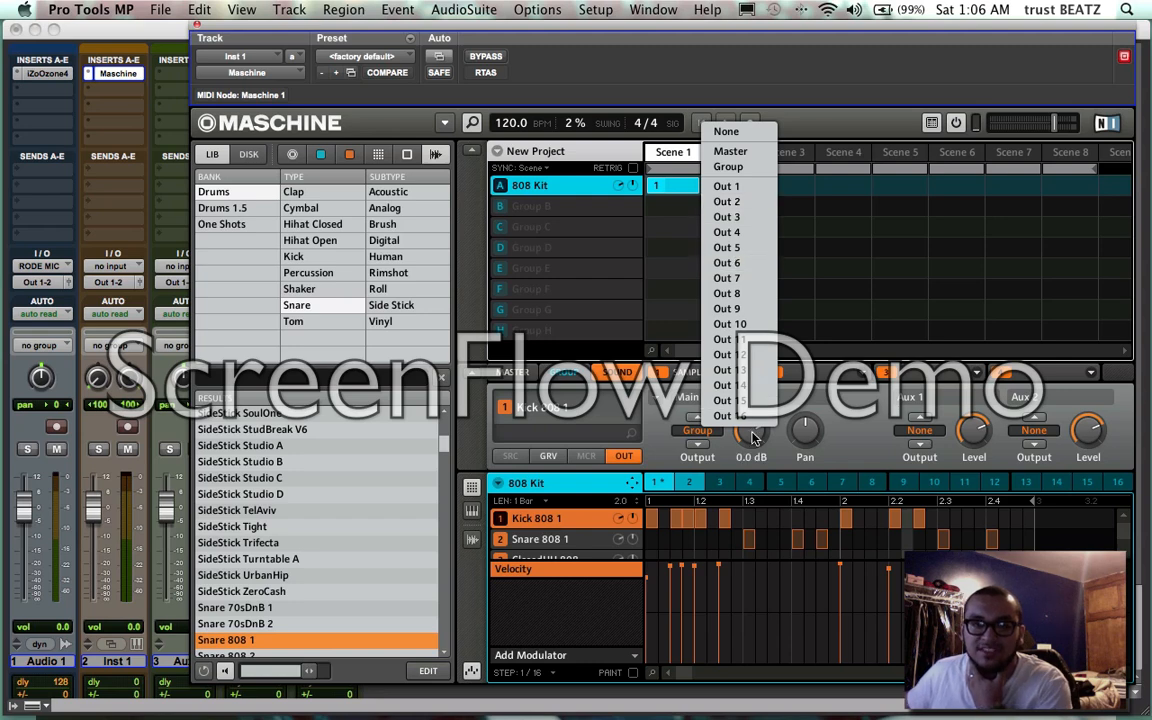
left_click(738, 203)
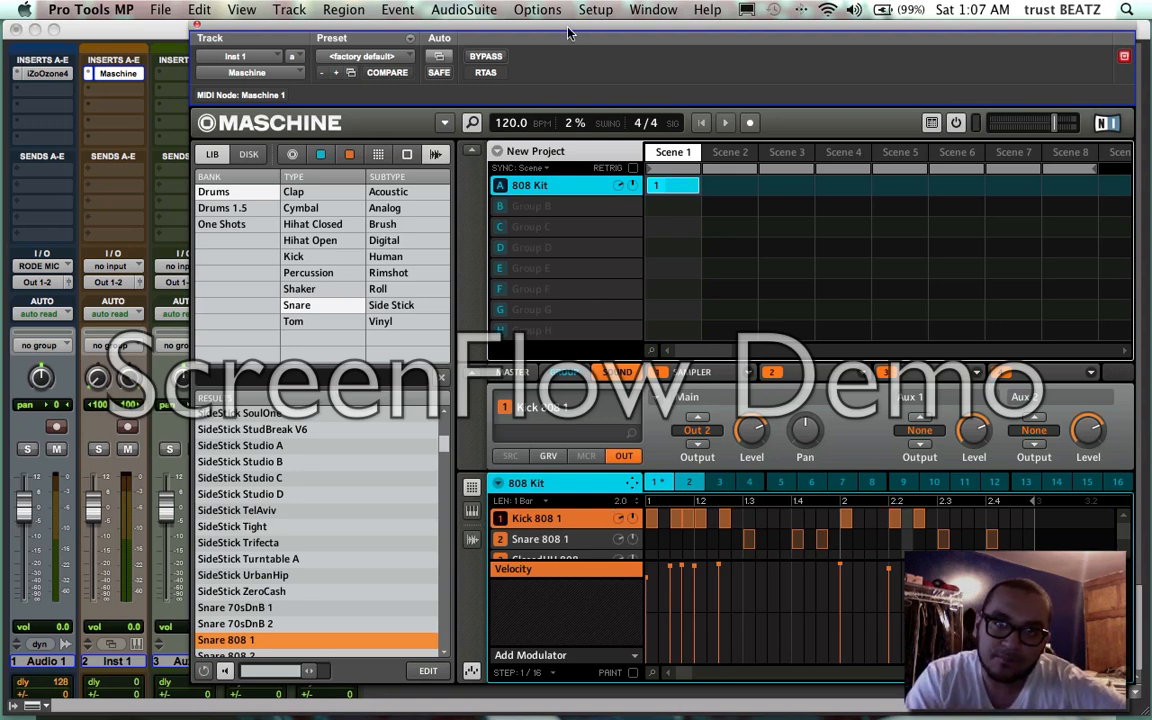
- Create a mono aux input track beside Aux 1 and move the Maschine window aside to uncover it
left_click_drag(568, 29, 632, 29)
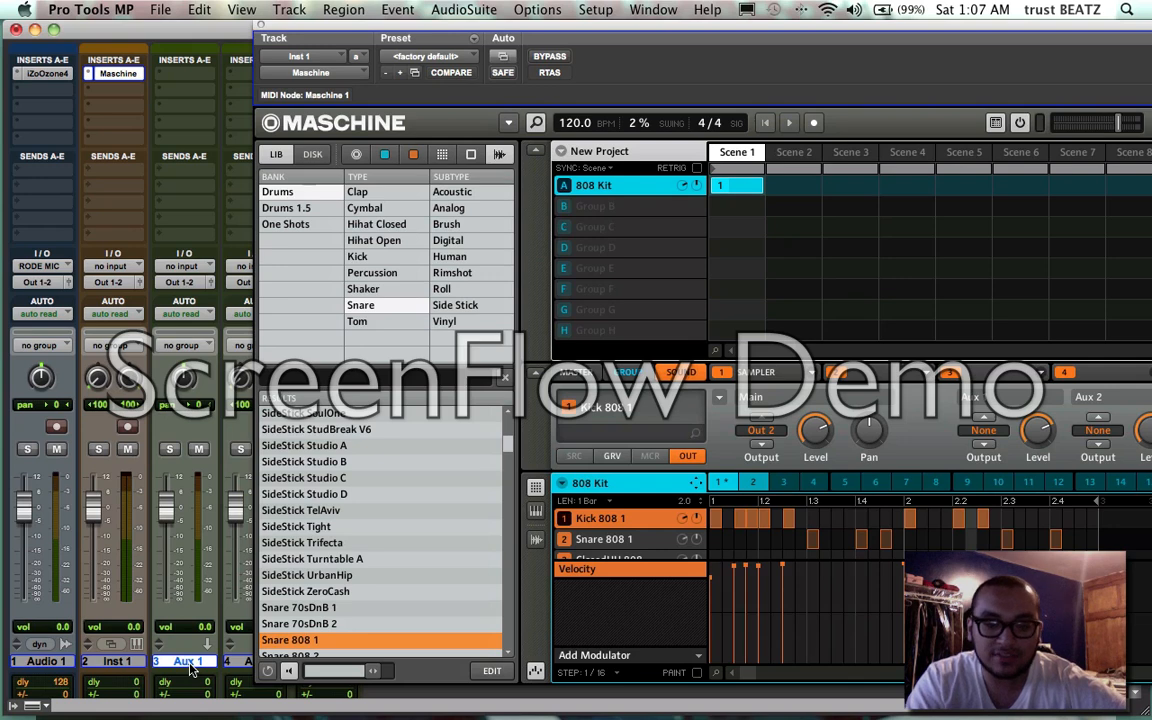
key("super+shift+n")
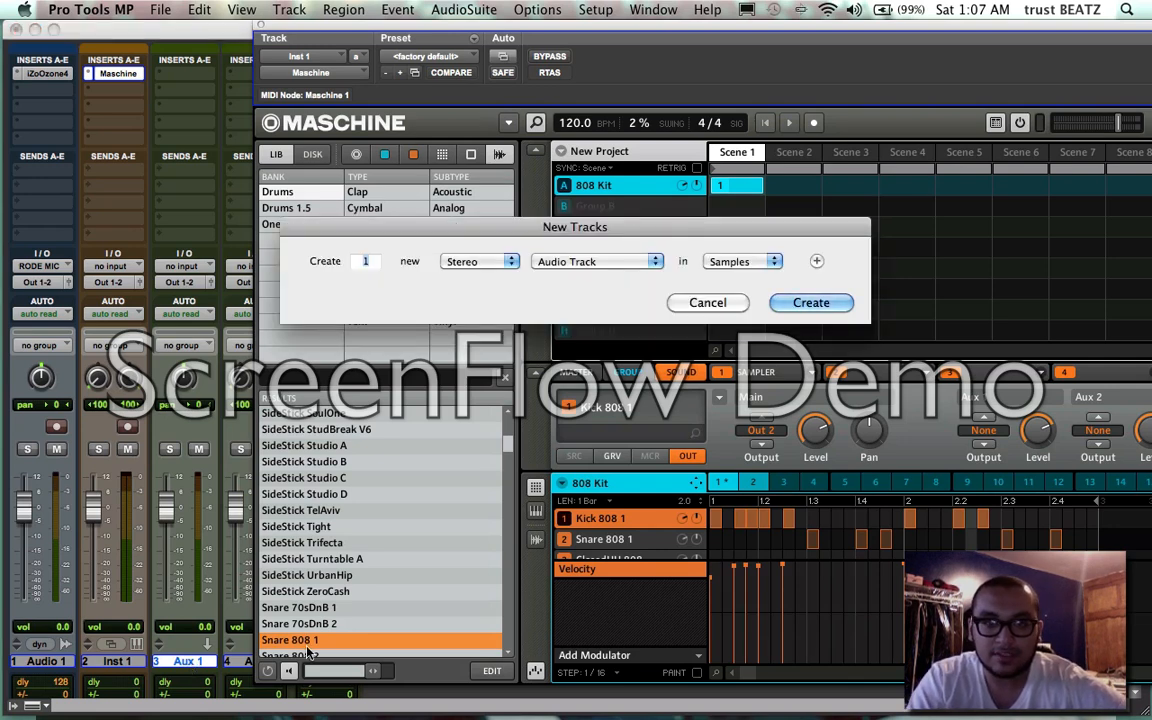
key("super+Down")
key("Return")
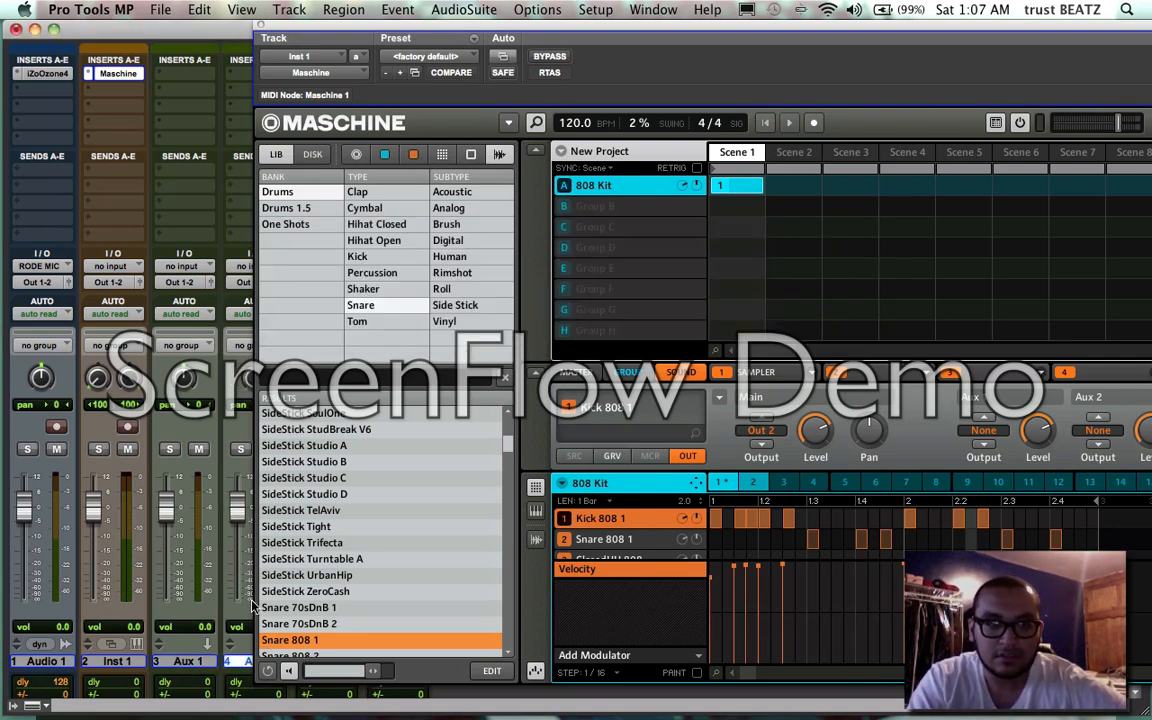
left_click_drag(358, 30, 497, 17)
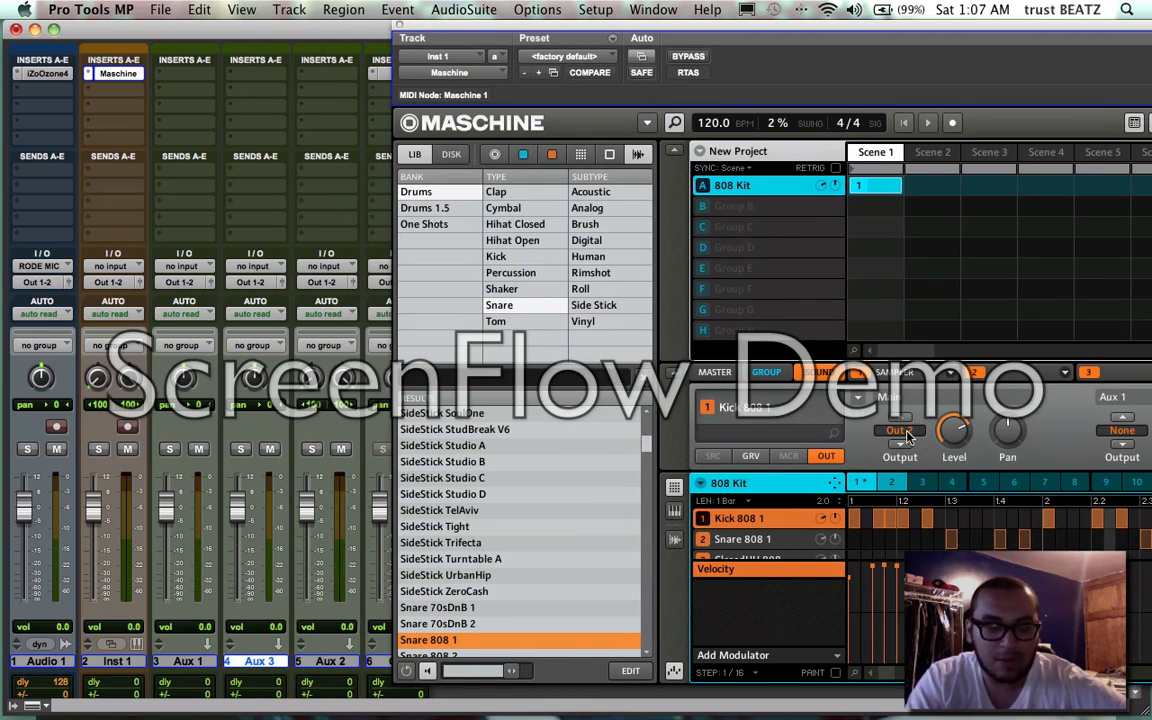
- Set the input of the Aux 1 track to the Maschine plug-in output Maschine Out 2.L
left_click(178, 267)
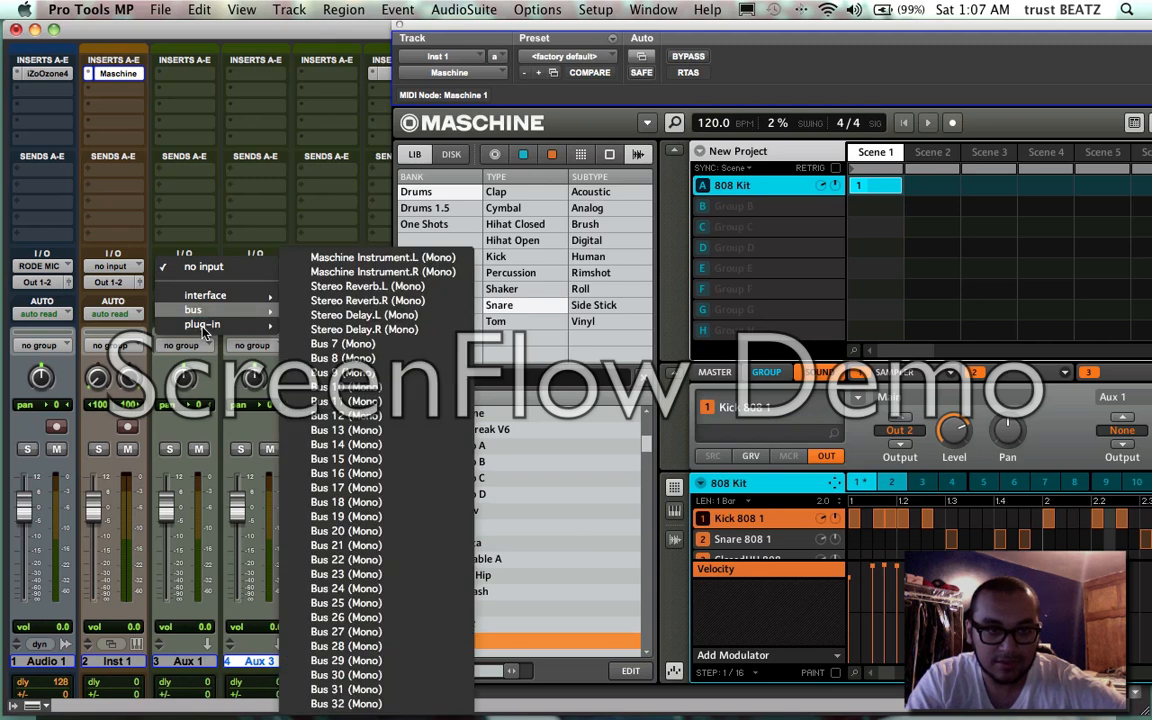
mouse_move(203, 328)
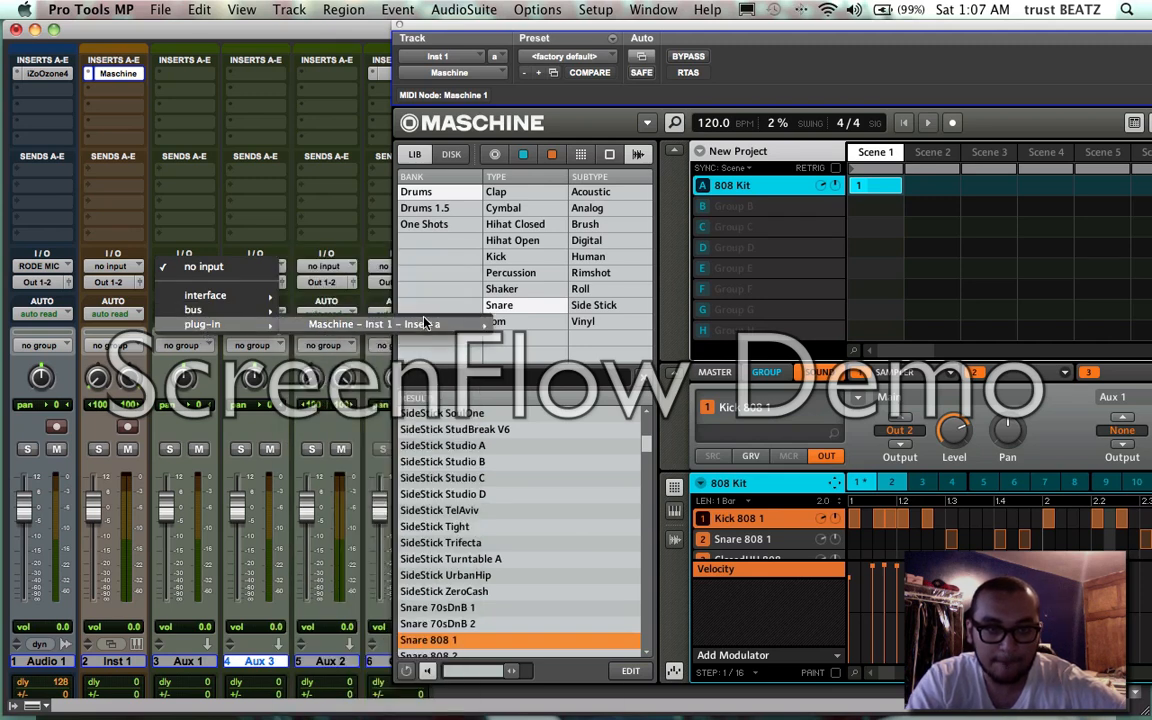
mouse_move(422, 327)
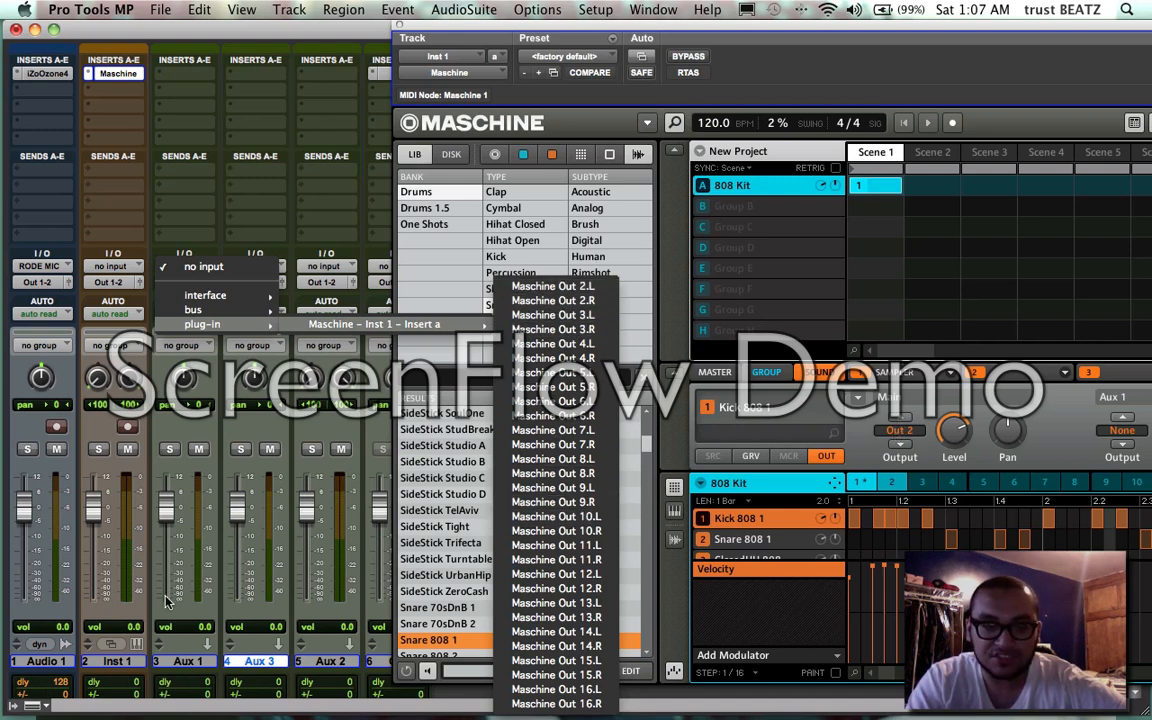
left_click(546, 288)
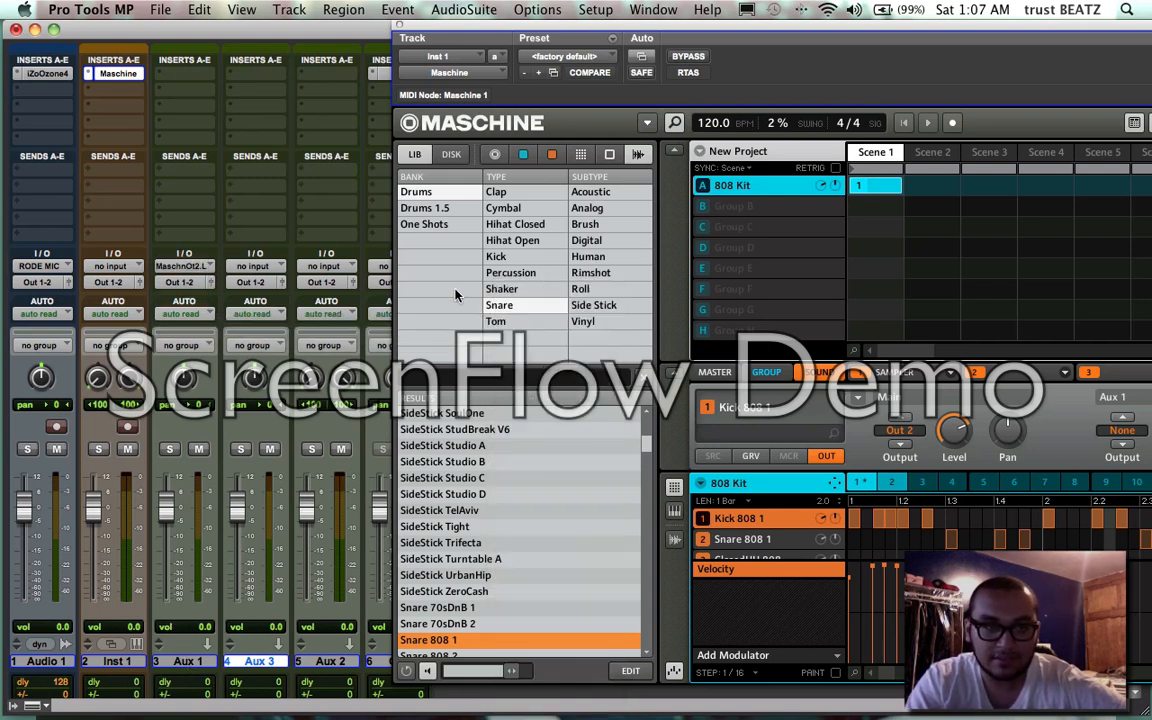
- Set the input of the Aux 3 track to the Maschine plug-in output Maschine Out 2.R
left_click(243, 268)
mouse_move(313, 327)
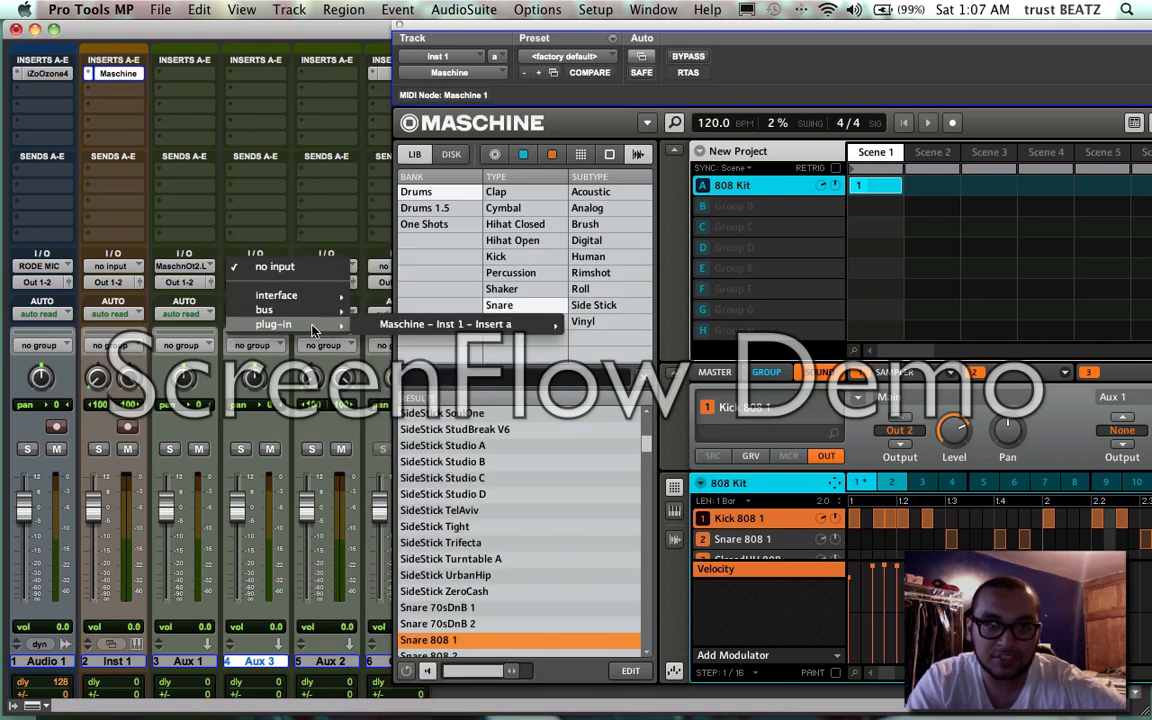
mouse_move(520, 324)
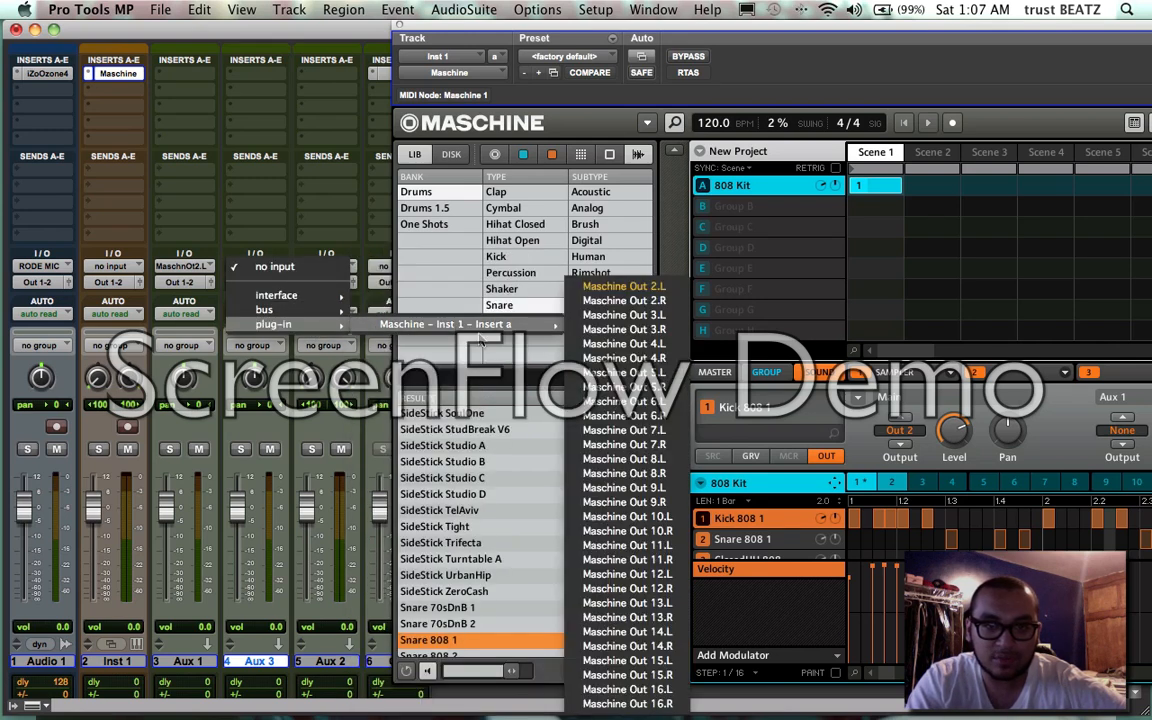
left_click(622, 301)
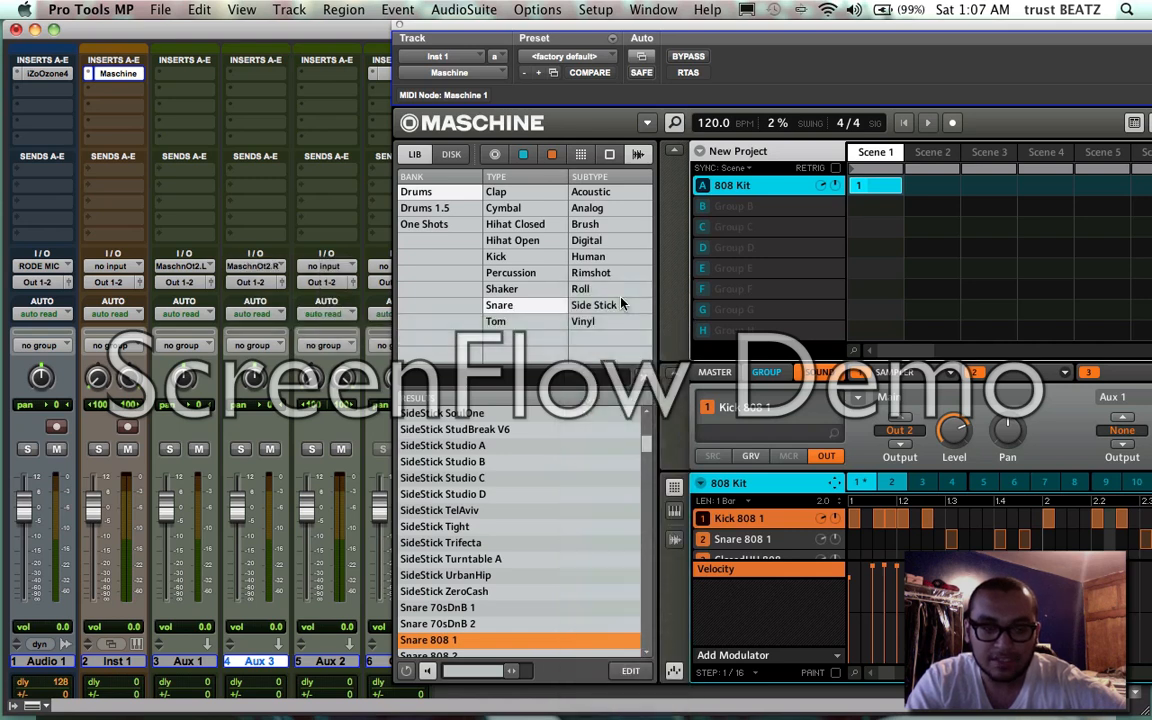
- Mute the Inst 1 track and pan the Kick 808 1 main output fully left to -100%
left_click(130, 452)
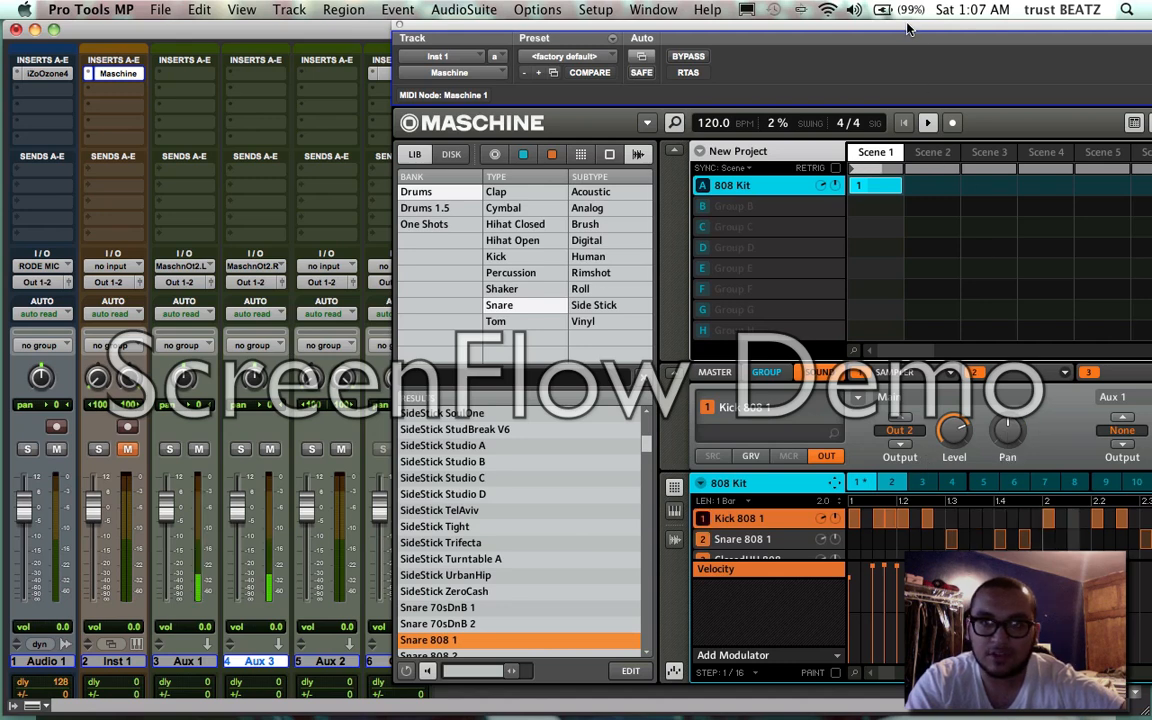
left_click_drag(895, 26, 880, 24)
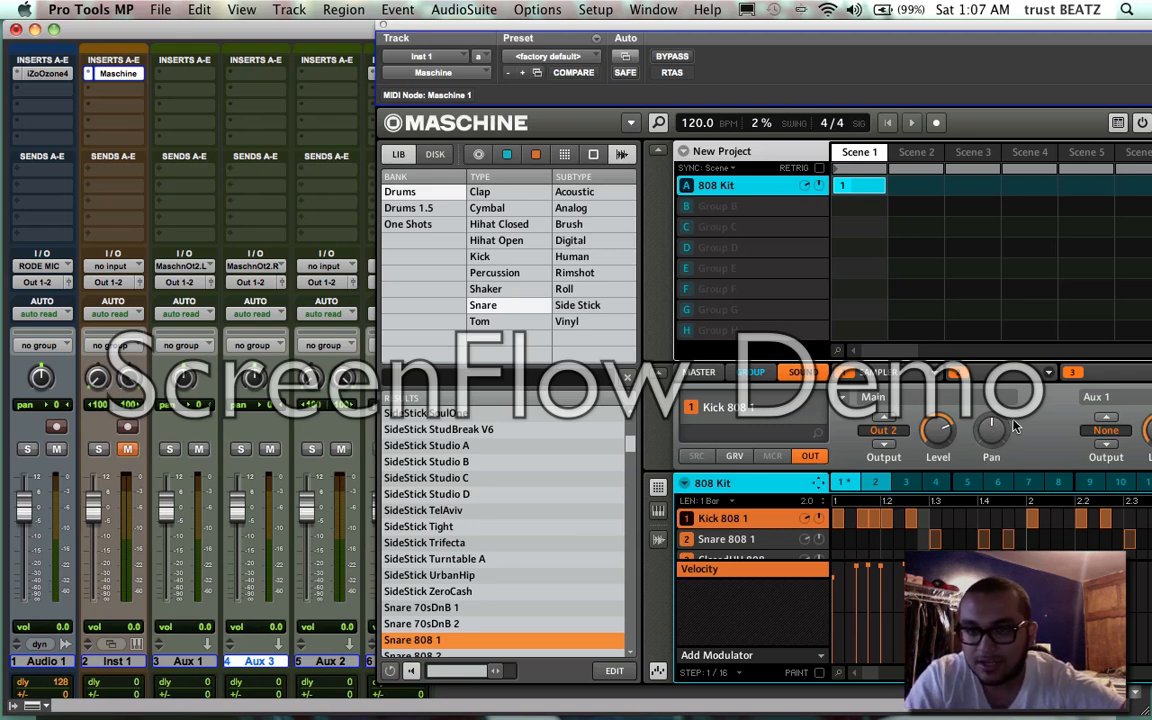
mouse_move(994, 428)
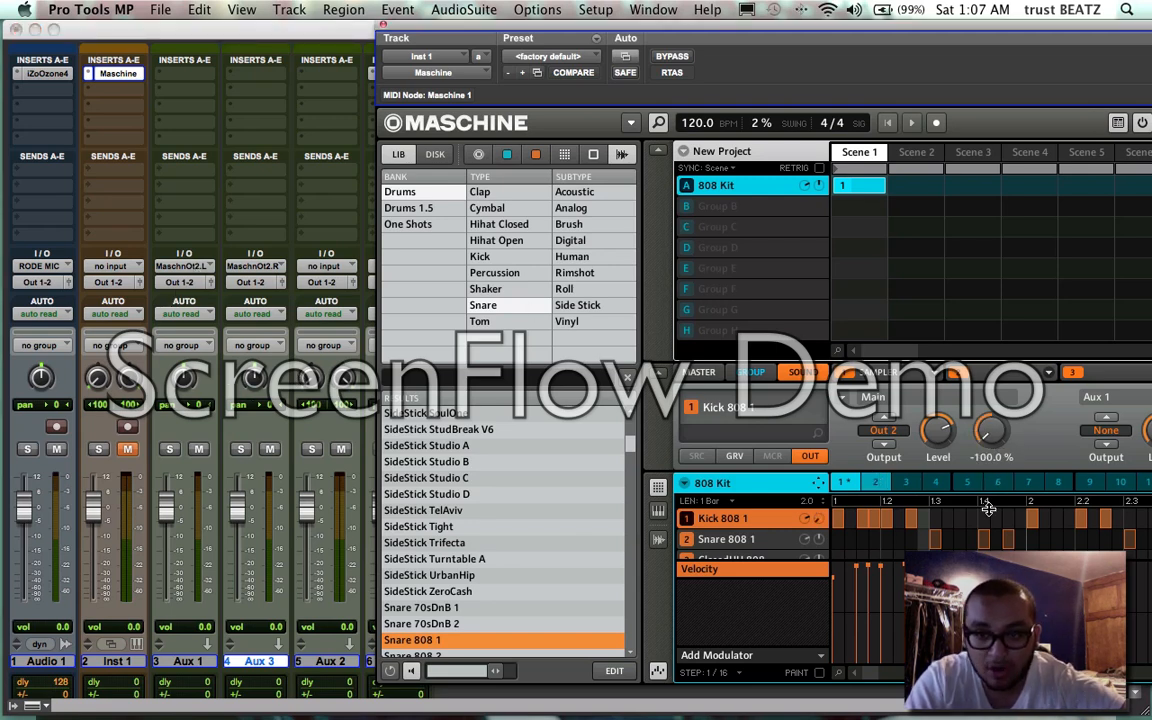
- Lower the Kick 808 1 output level to -4.9 dB during playback and clear the clip indicator on Aux 1
key("space")
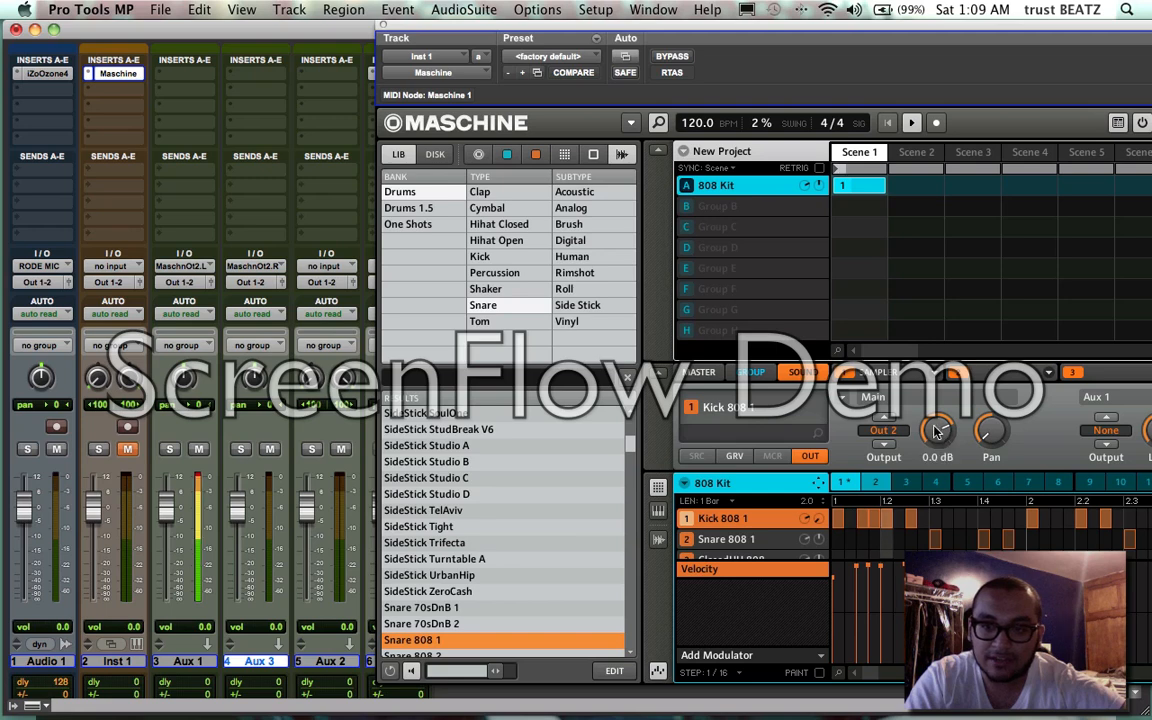
left_click(933, 430)
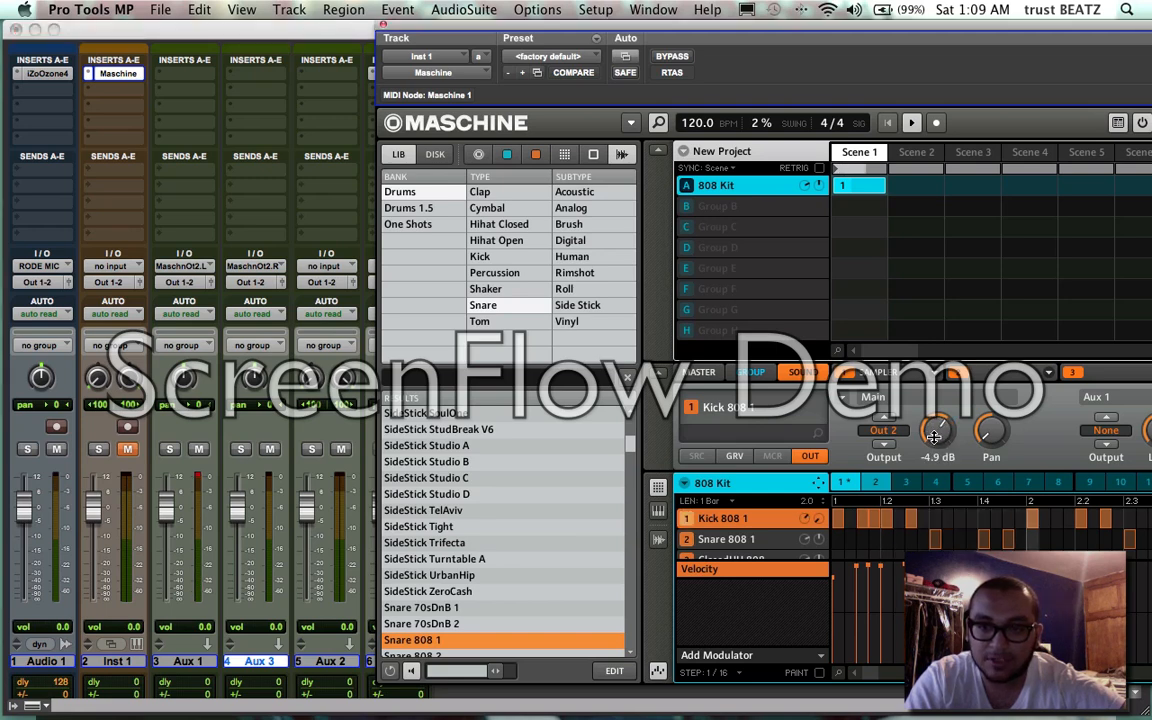
left_click(197, 482)
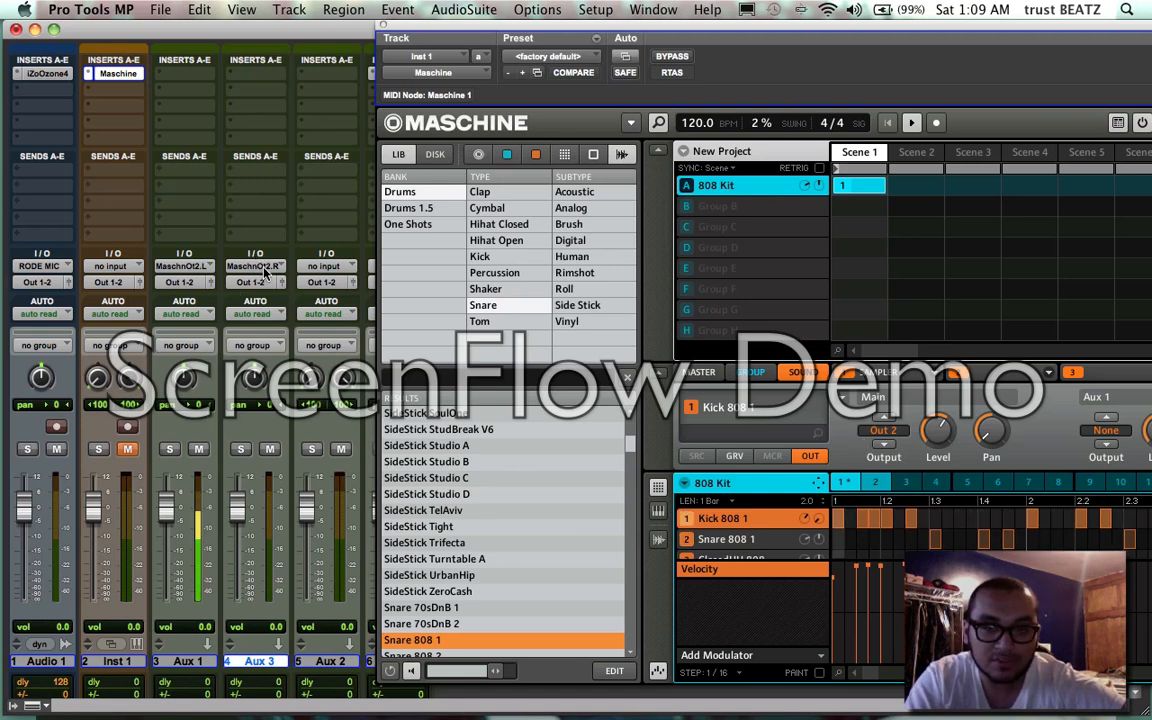
mouse_move(993, 431)
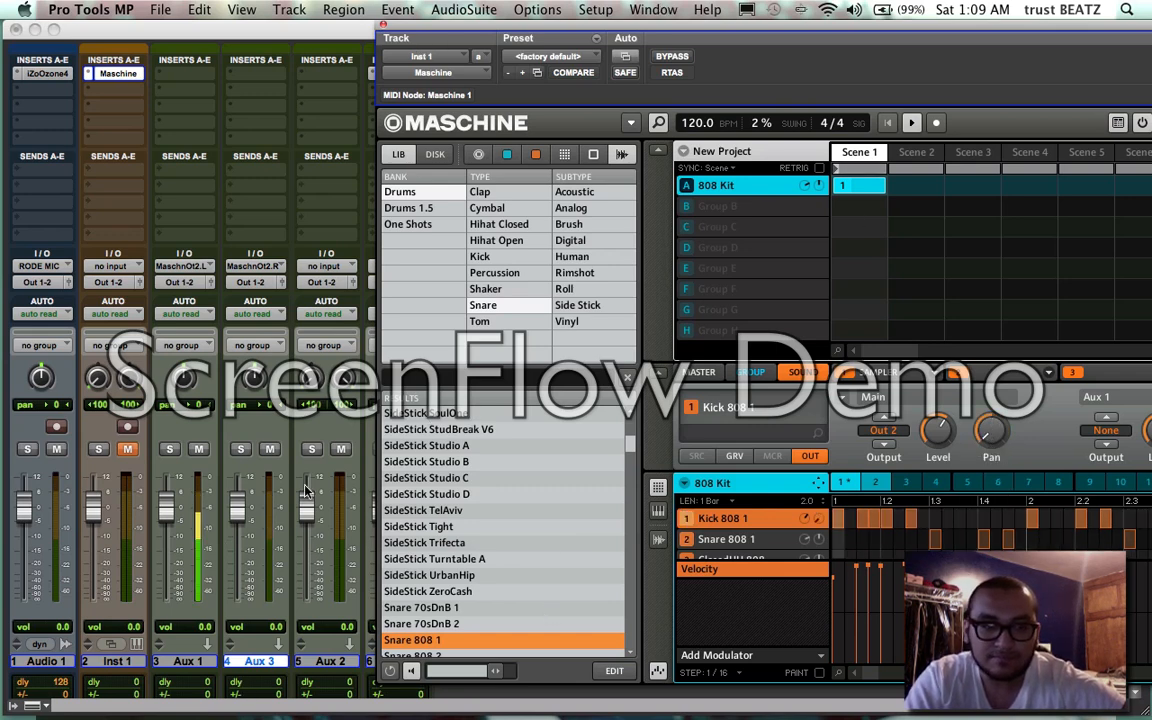
- Delete the Aux 3 track from the mixer
right_click(255, 667)
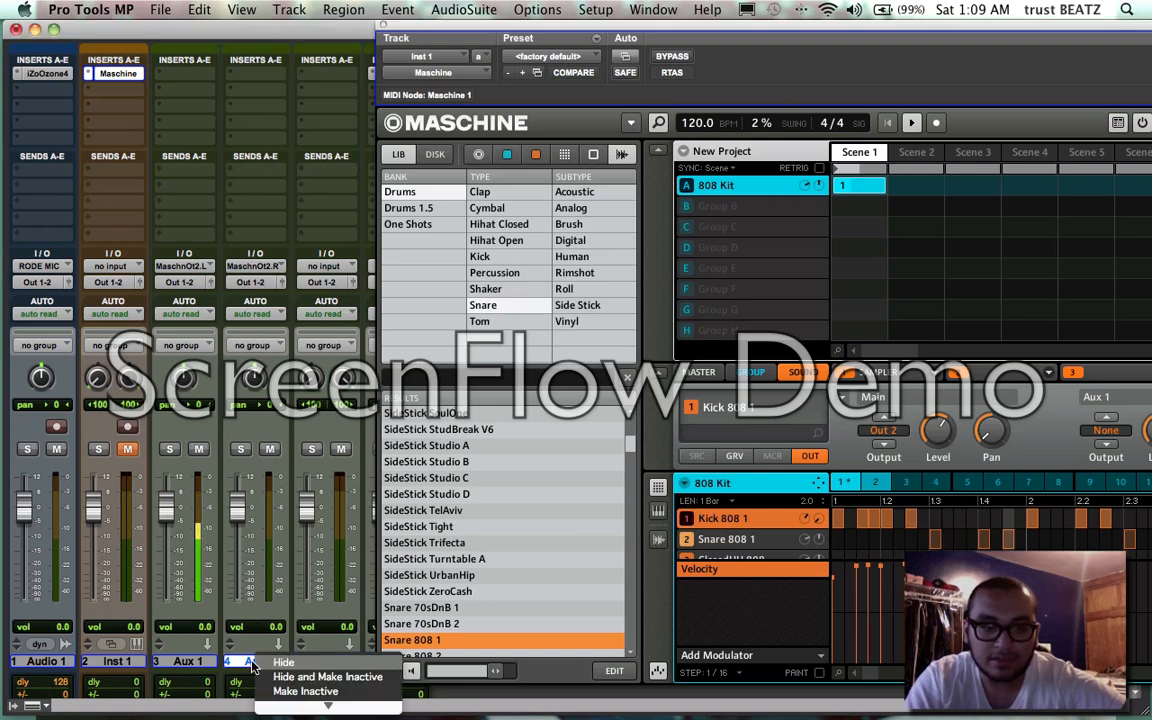
mouse_move(295, 706)
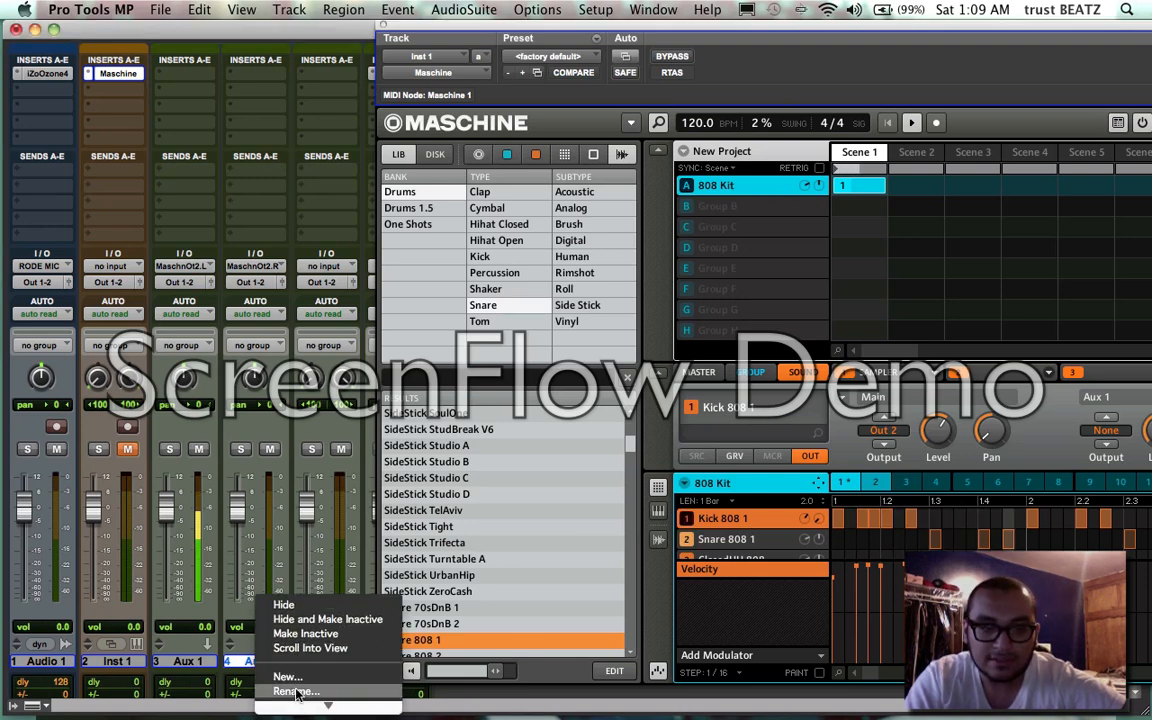
left_click(288, 704)
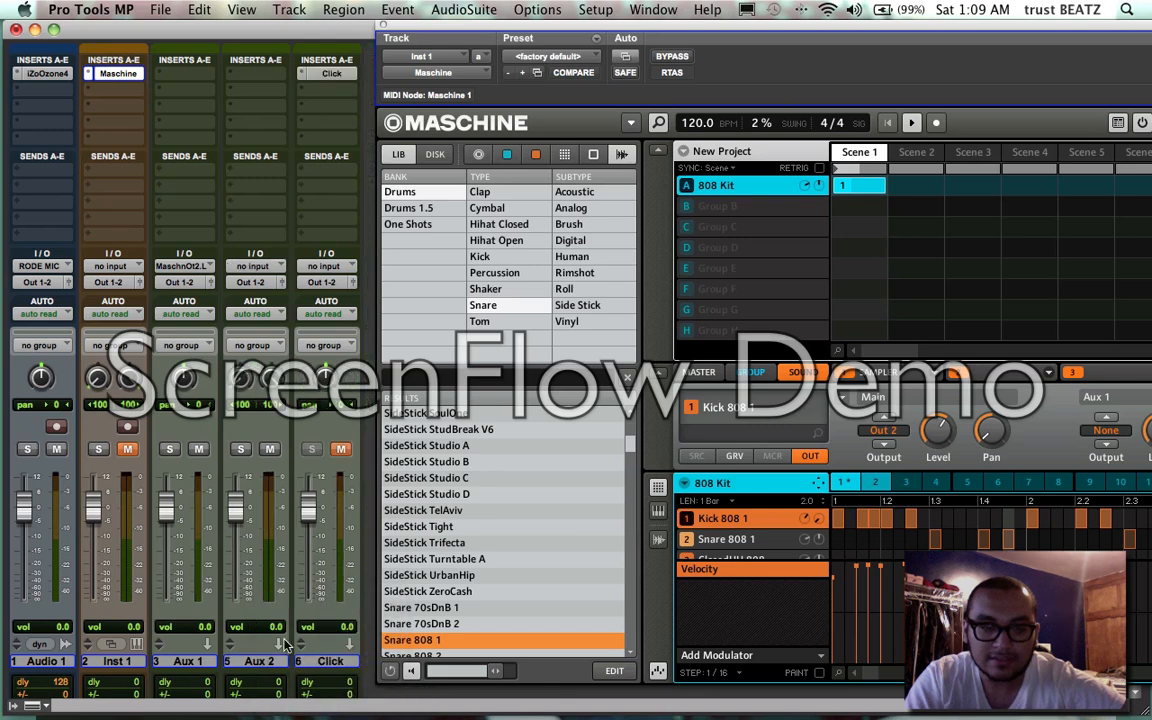
- Unmute the Inst 1 track and audition it briefly in solo
left_click(128, 452)
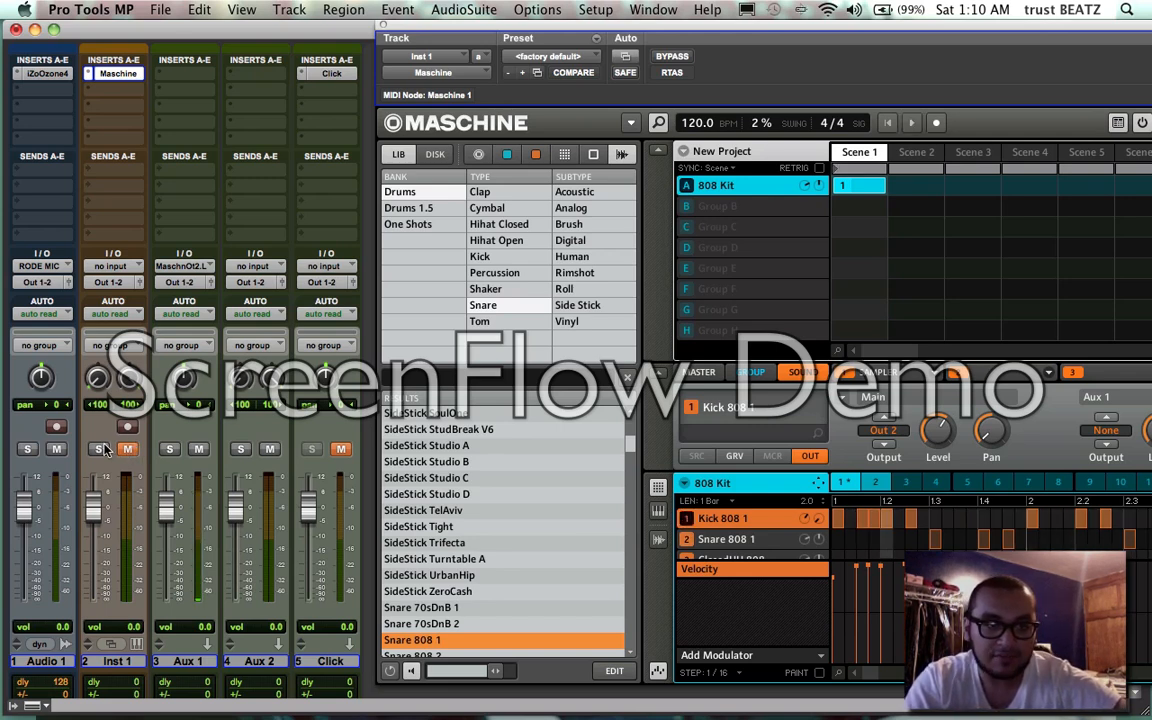
left_click(102, 449)
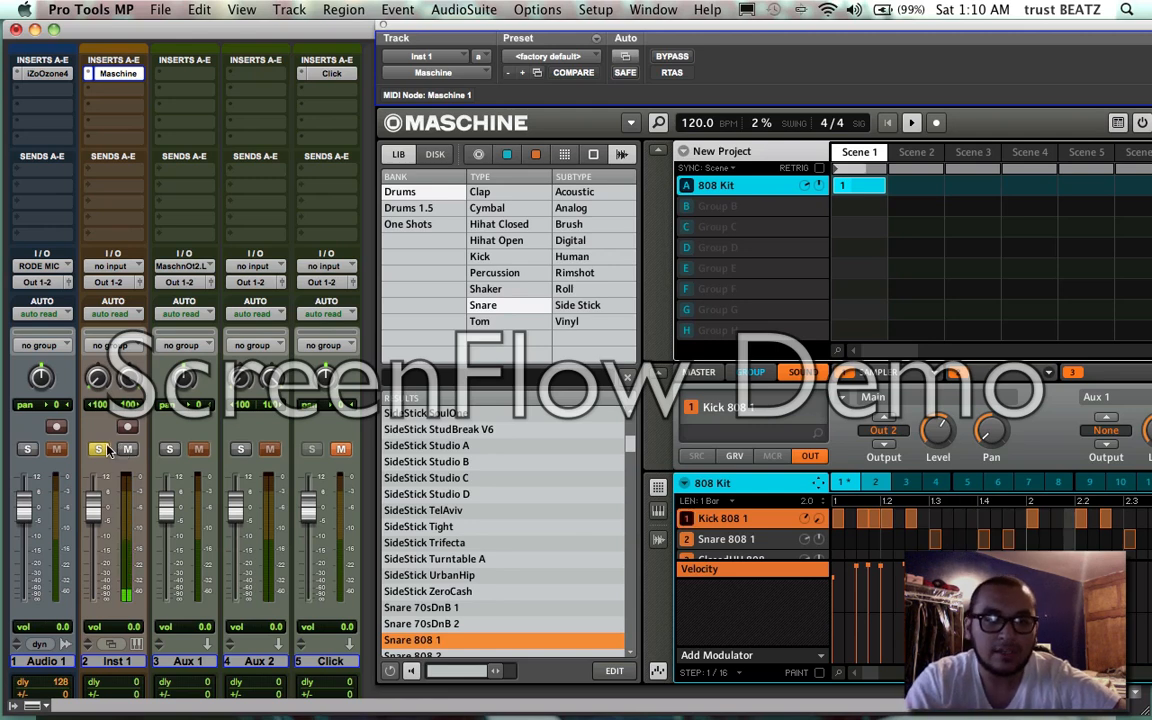
left_click(101, 449)
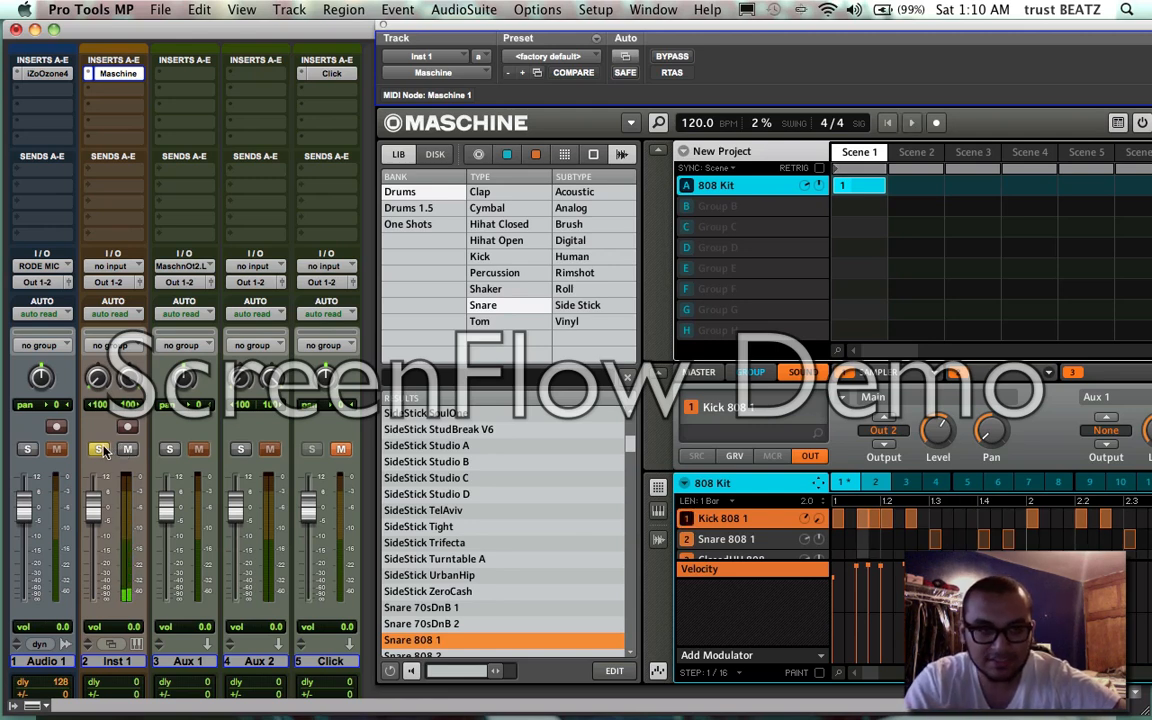
- Route the main output of the Snare 808 1 sound to Out 3
left_click(758, 541)
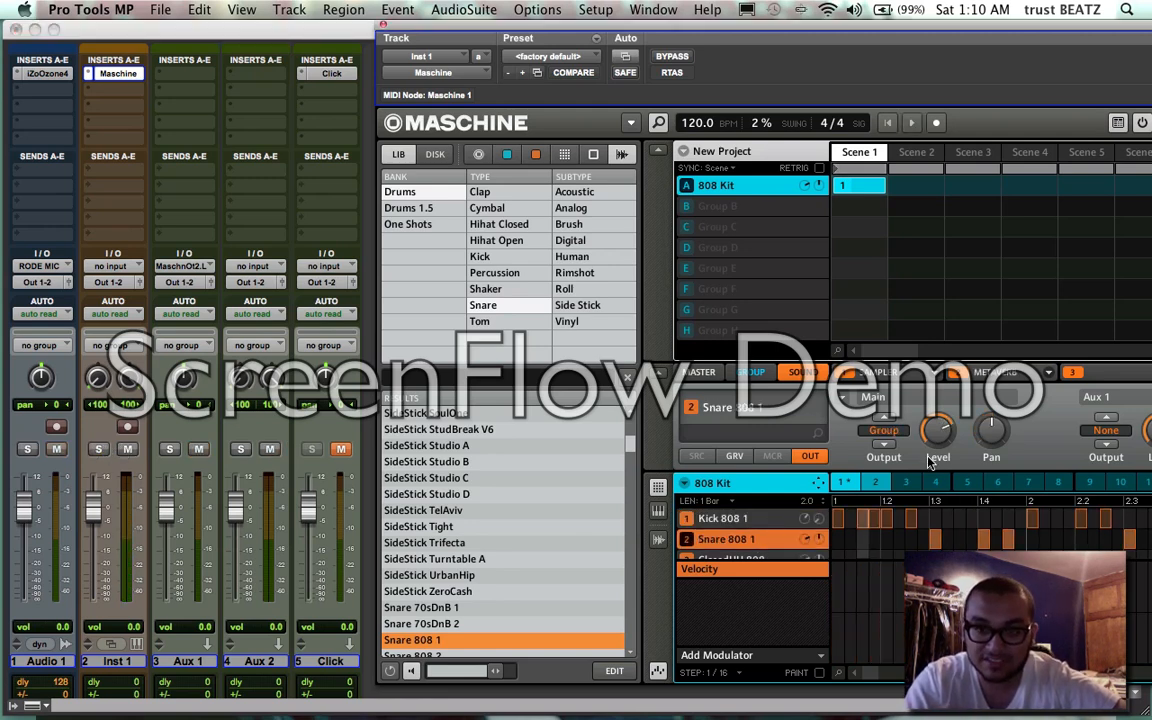
left_click(884, 431)
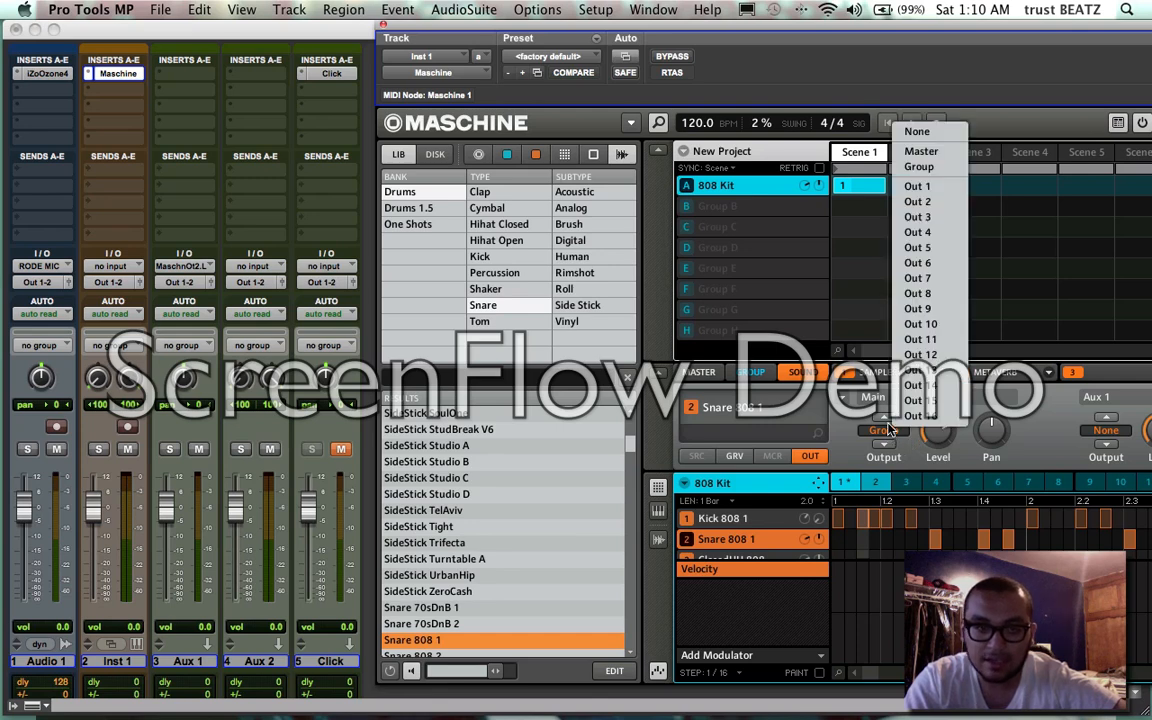
left_click(918, 217)
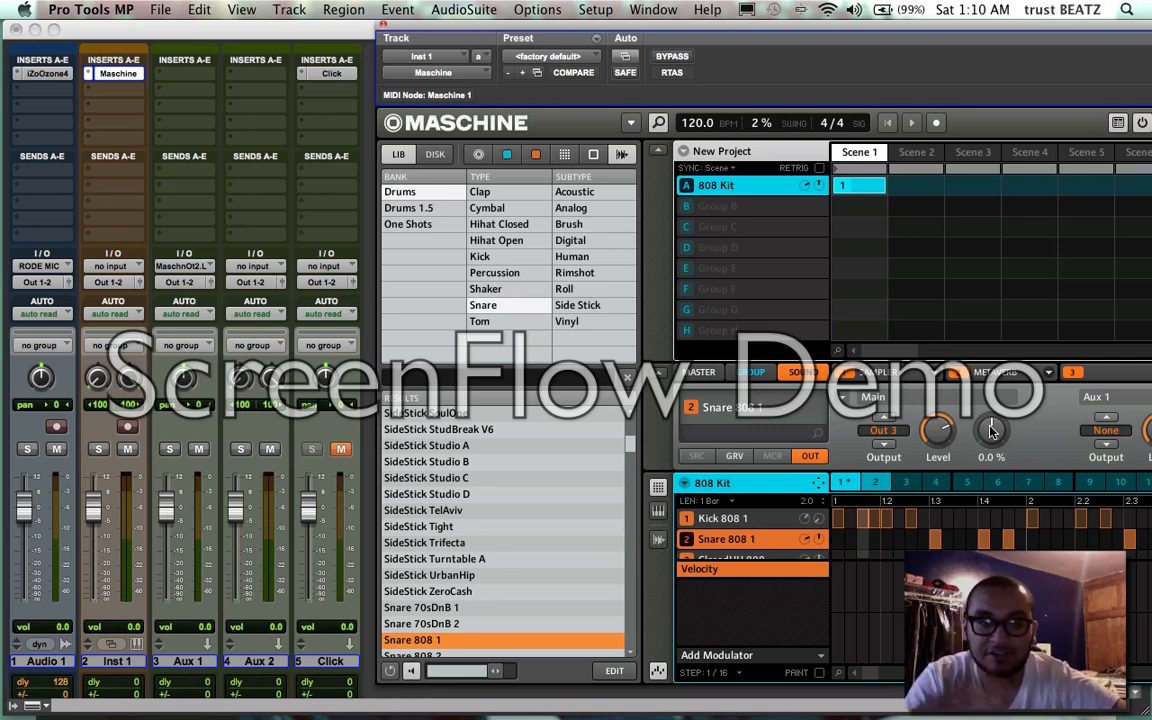
- Set the Aux 2 track's input to the Maschine Out 3 plug-in output from Inst 1
left_click(249, 268)
mouse_move(278, 330)
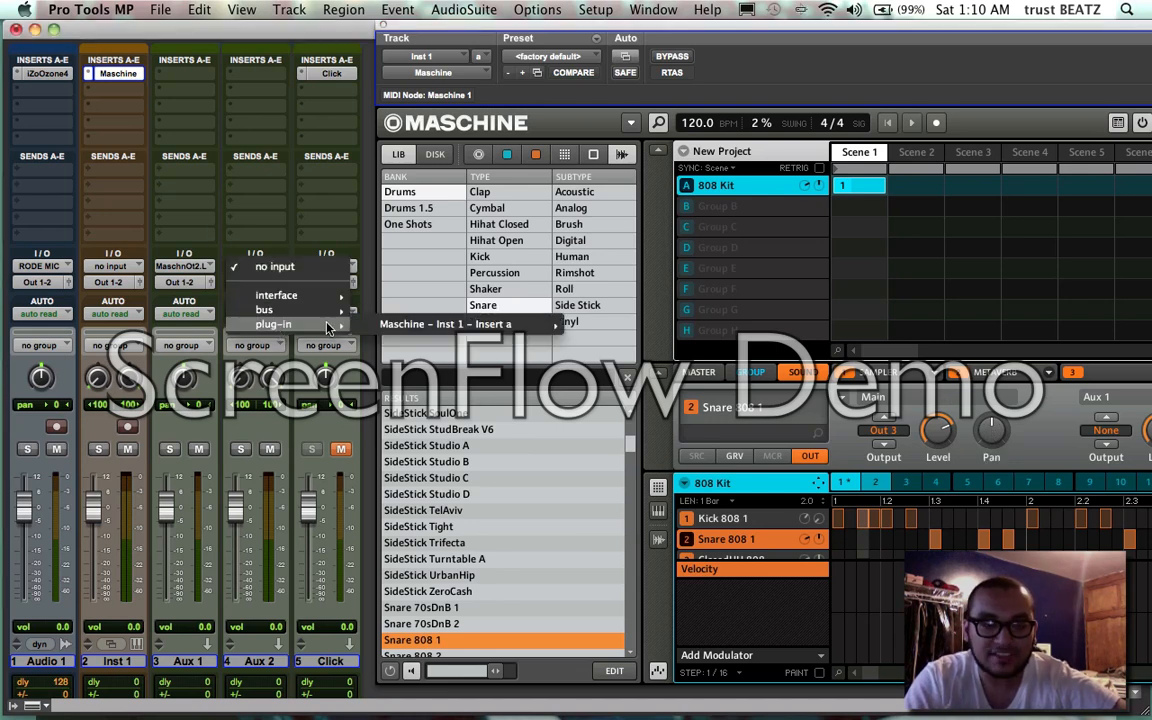
mouse_move(402, 333)
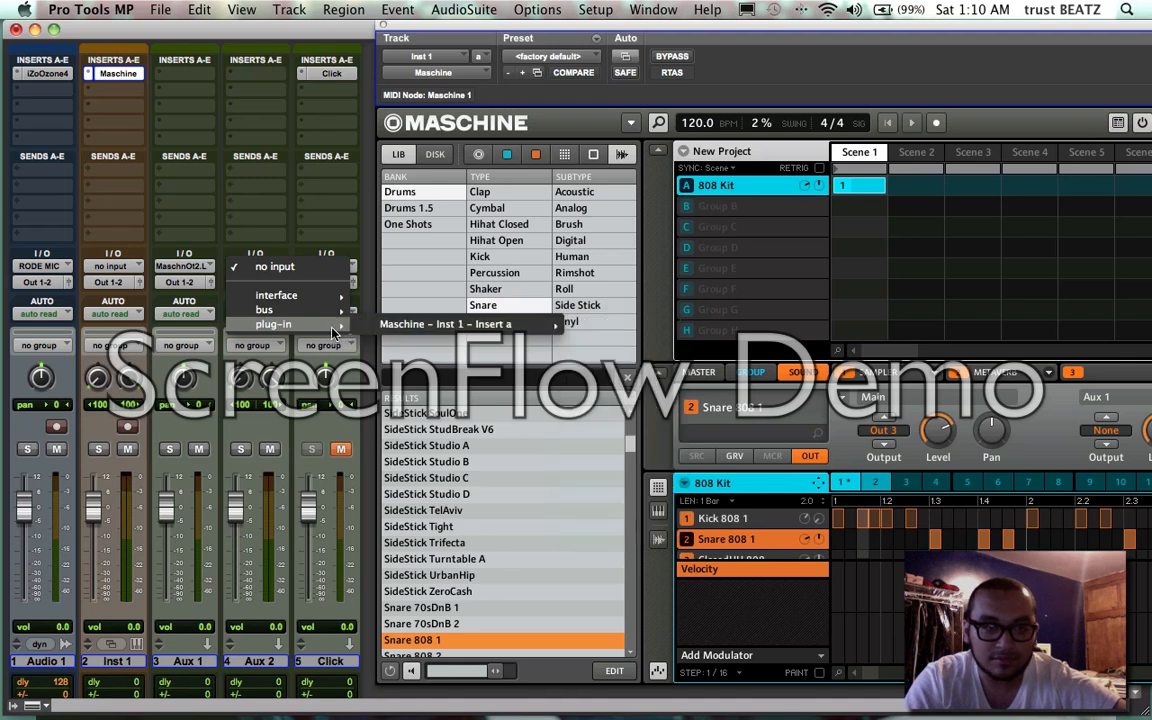
mouse_move(474, 322)
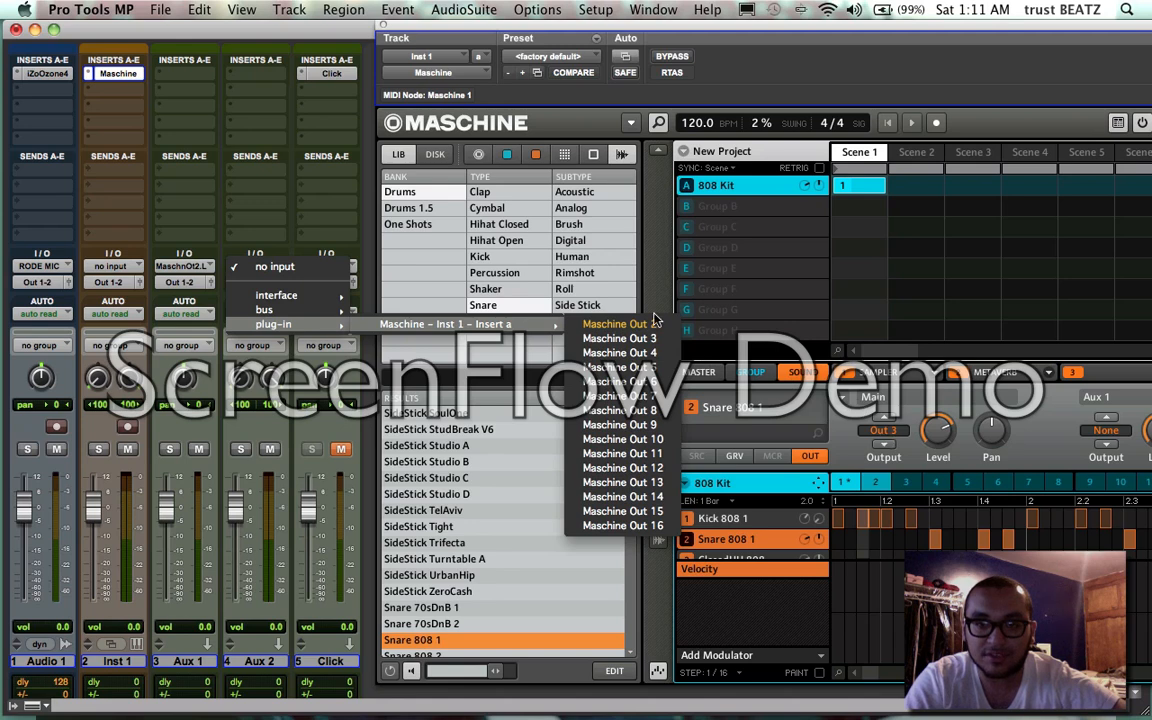
left_click(600, 339)
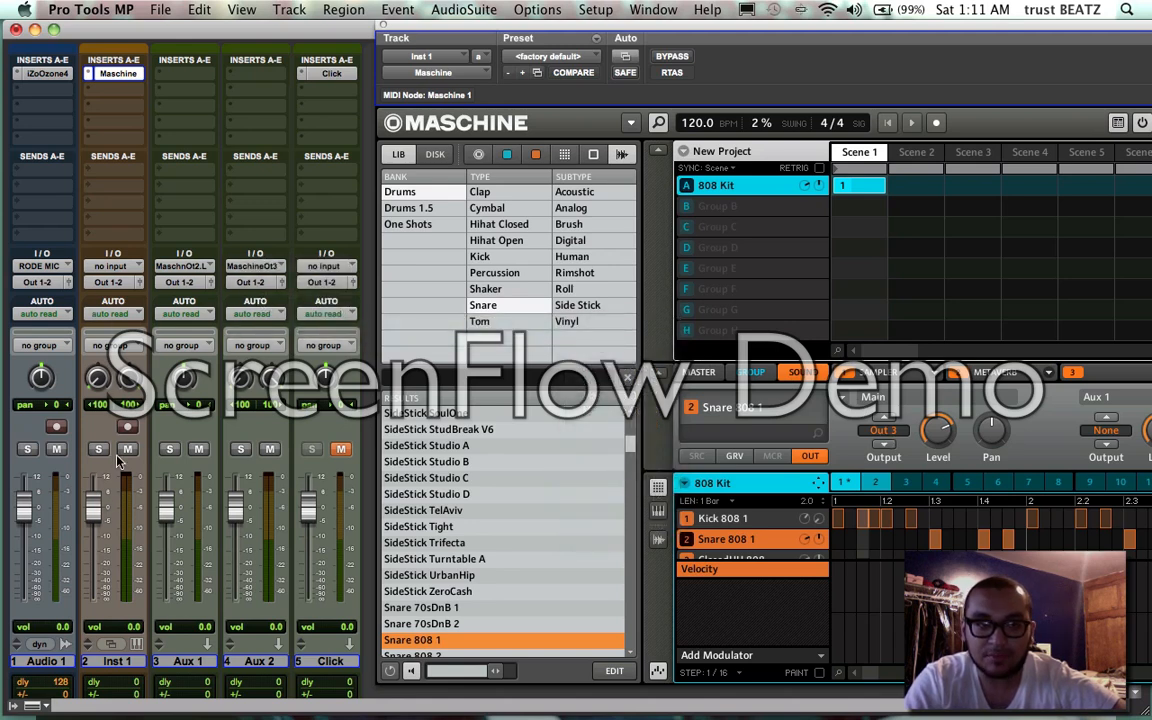
- Start playback and lower the main output level of the Snare 808 1 sound
key("space")
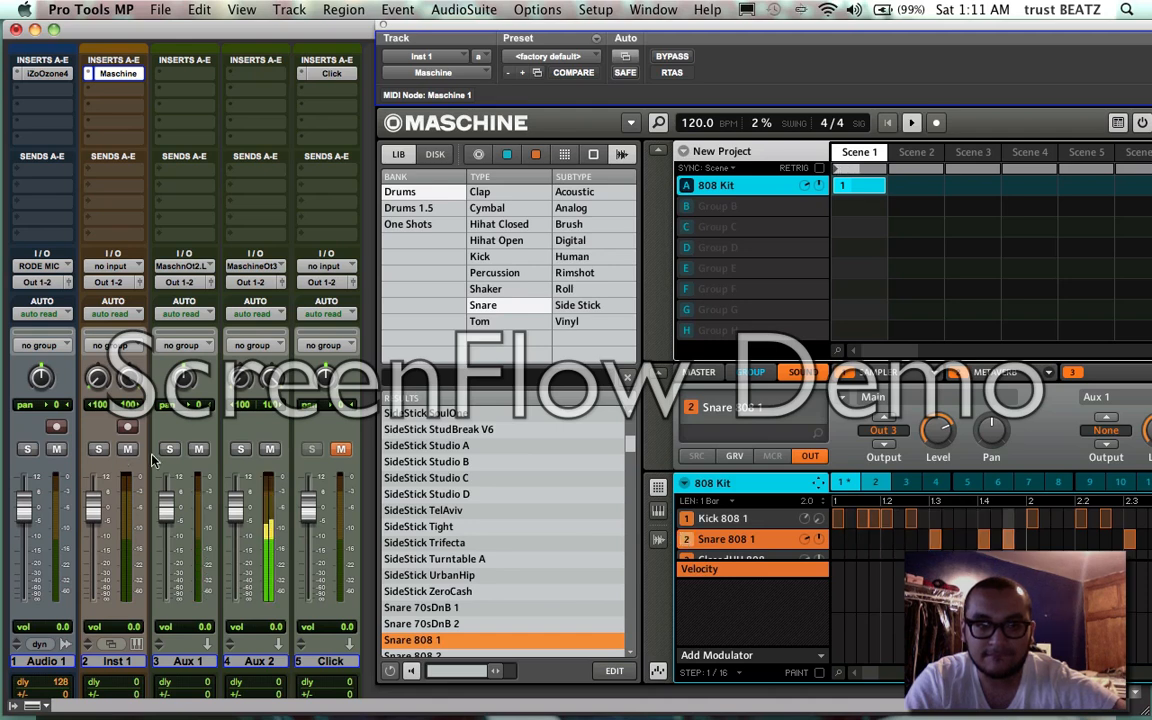
mouse_move(940, 424)
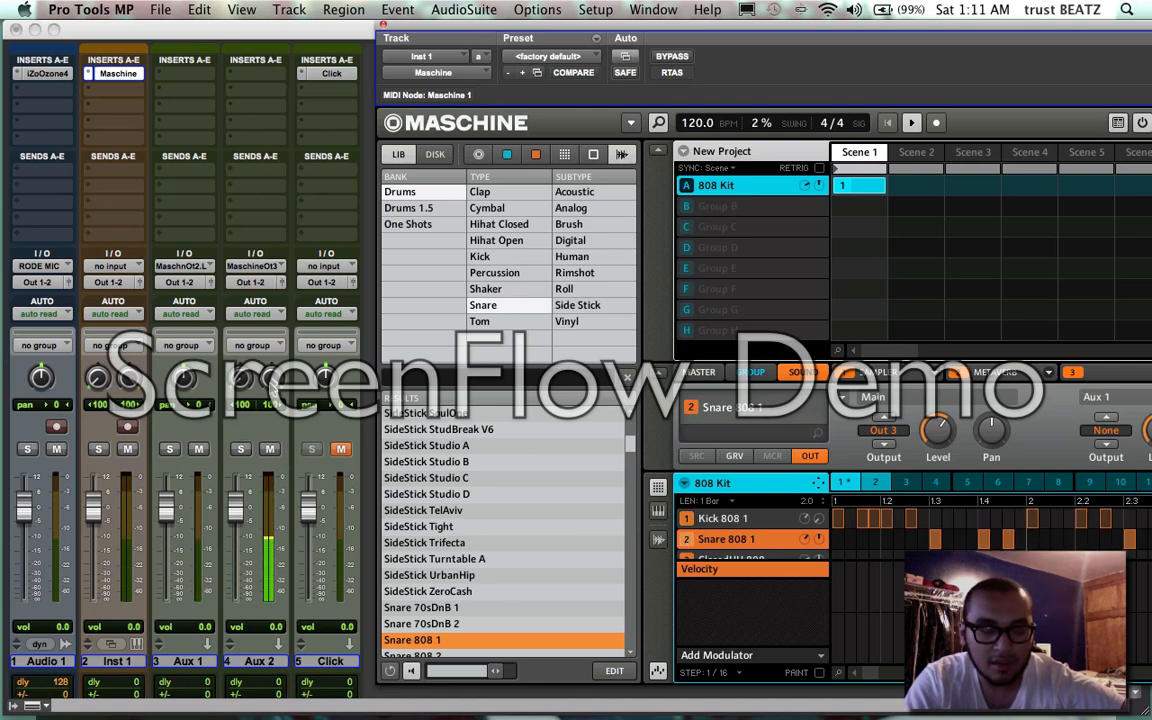
- Solo the Inst 1, Aux 1 and Aux 2 tracks during playback to compare their signals, and enlarge Maschine's sound list
left_click(101, 450)
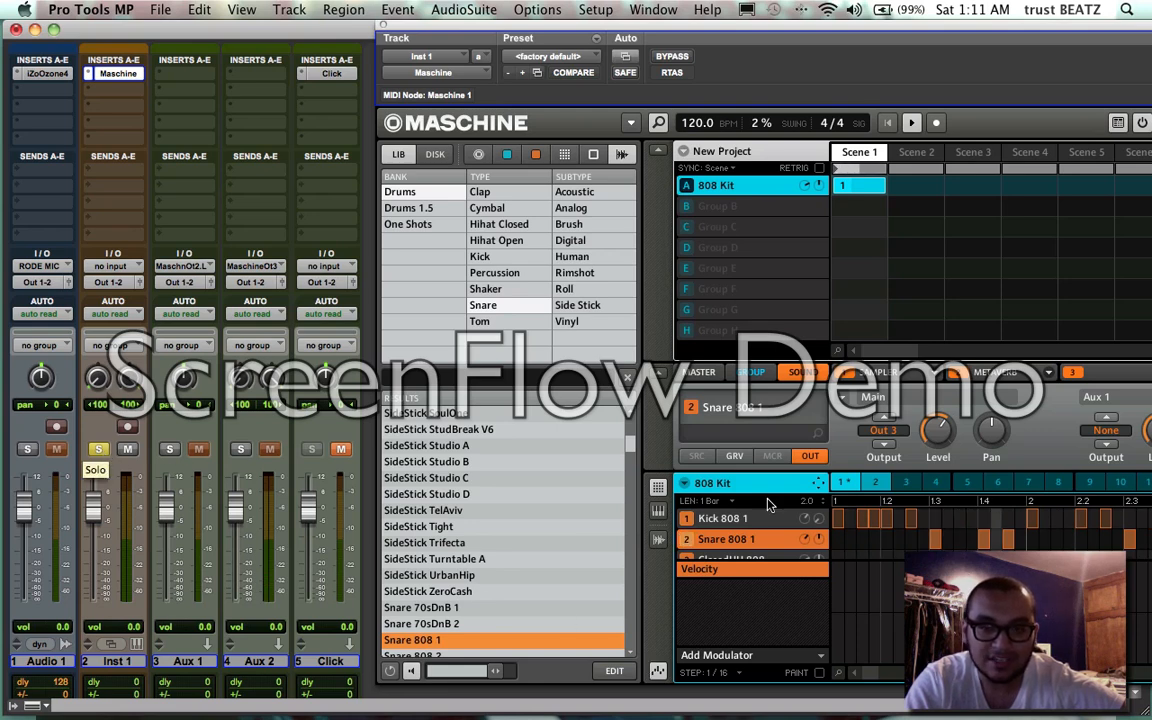
left_click(659, 152)
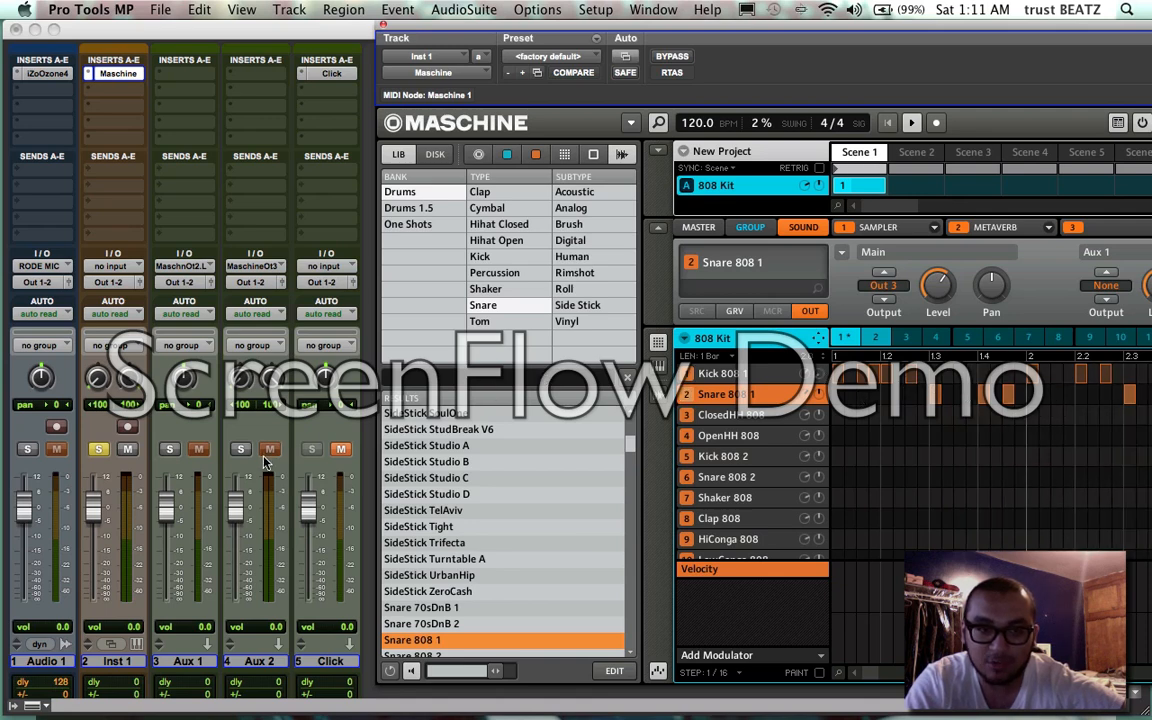
left_click(170, 450)
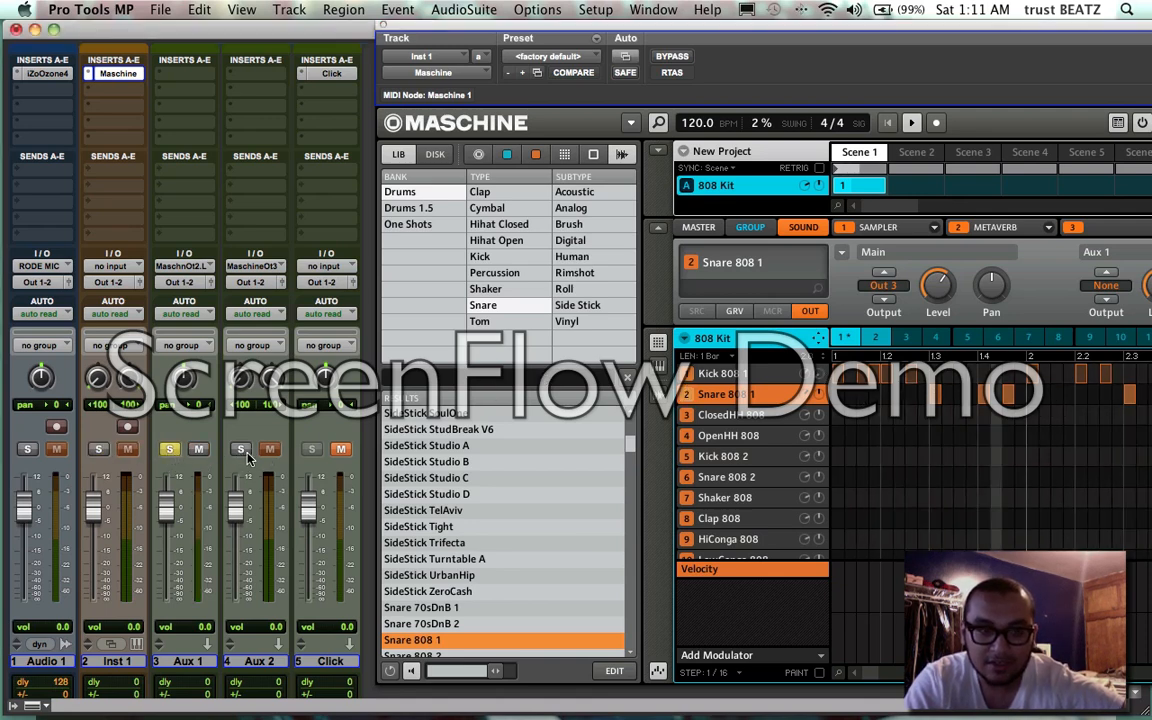
left_click(98, 450)
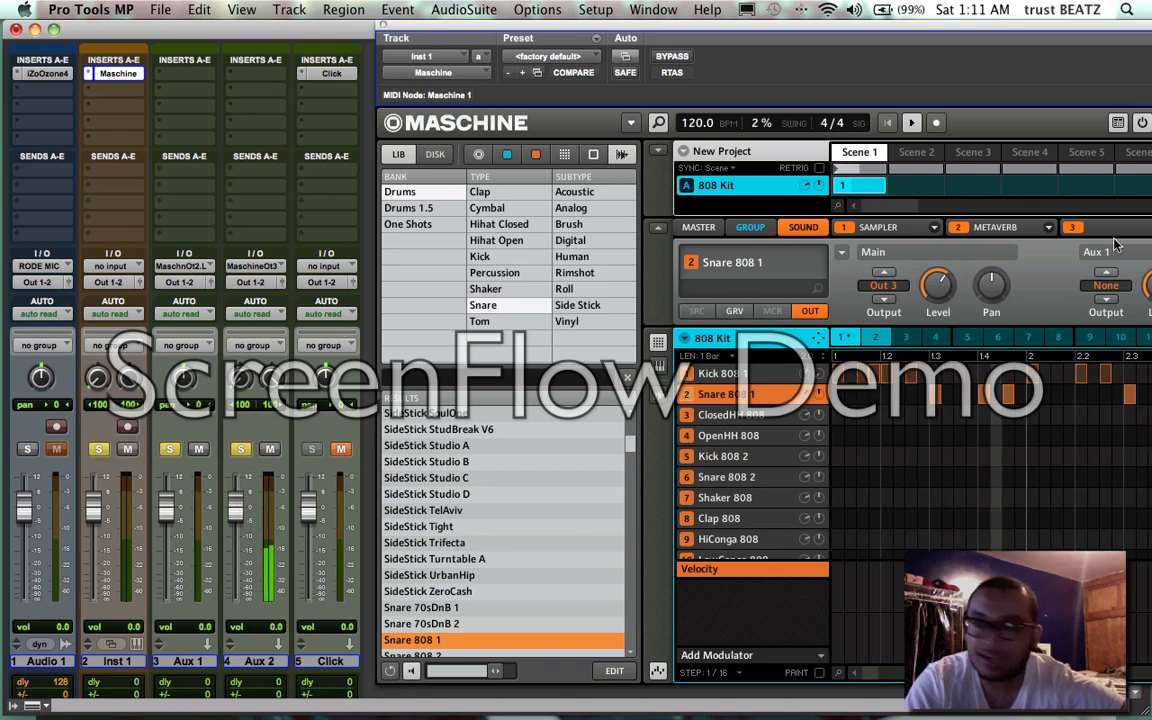
- Insert the MAGNETIC (mono) plug-in in the first insert slot of Aux 1 from the Edit window, and close its plug-in window
key("super+=")
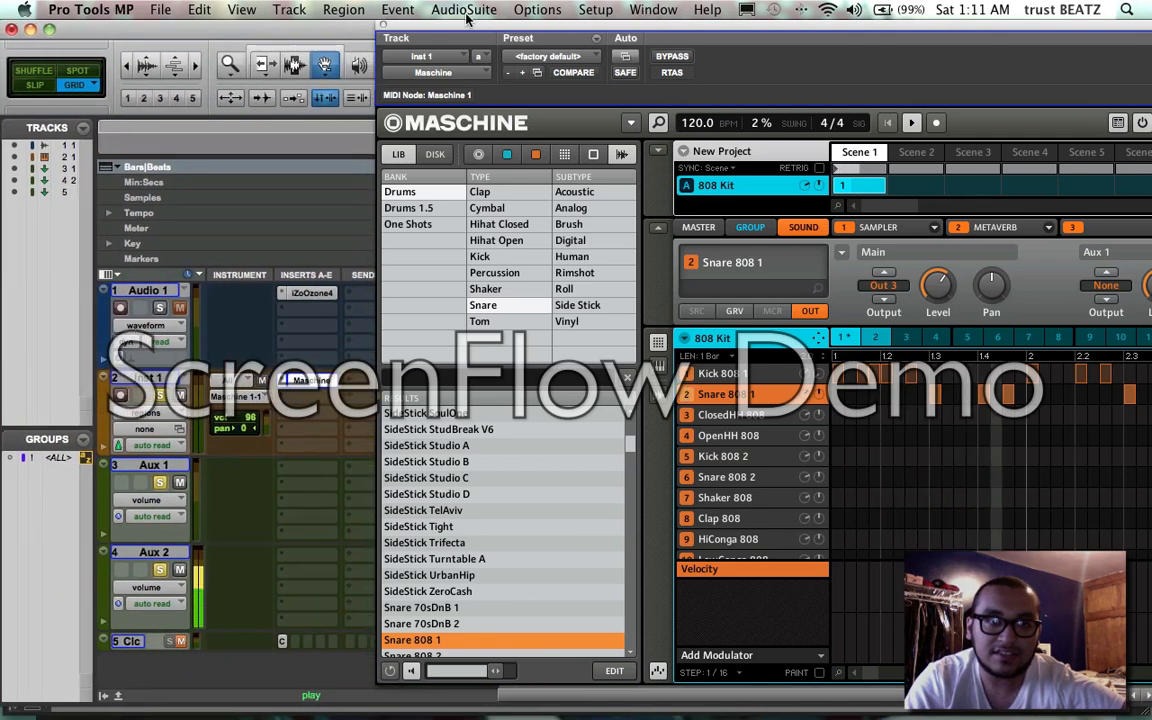
left_click(383, 24)
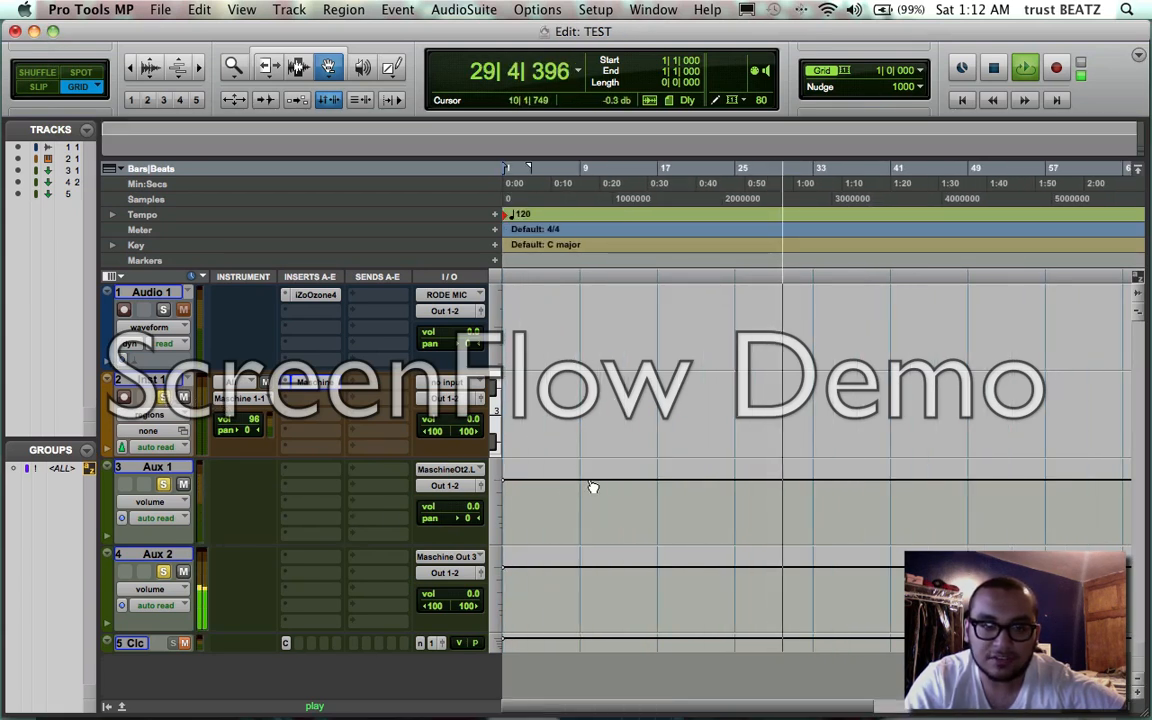
left_click(302, 483)
mouse_move(360, 498)
mouse_move(519, 507)
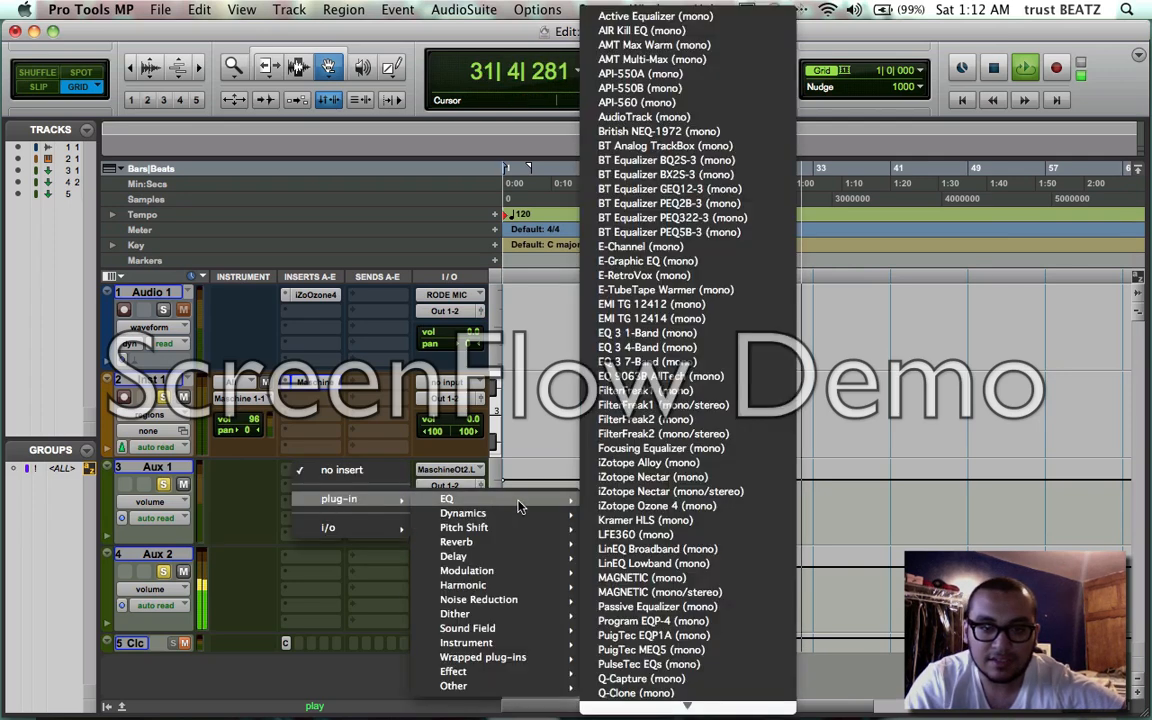
scroll(680, 580, "down", 10)
scroll(663, 505, "up", 8)
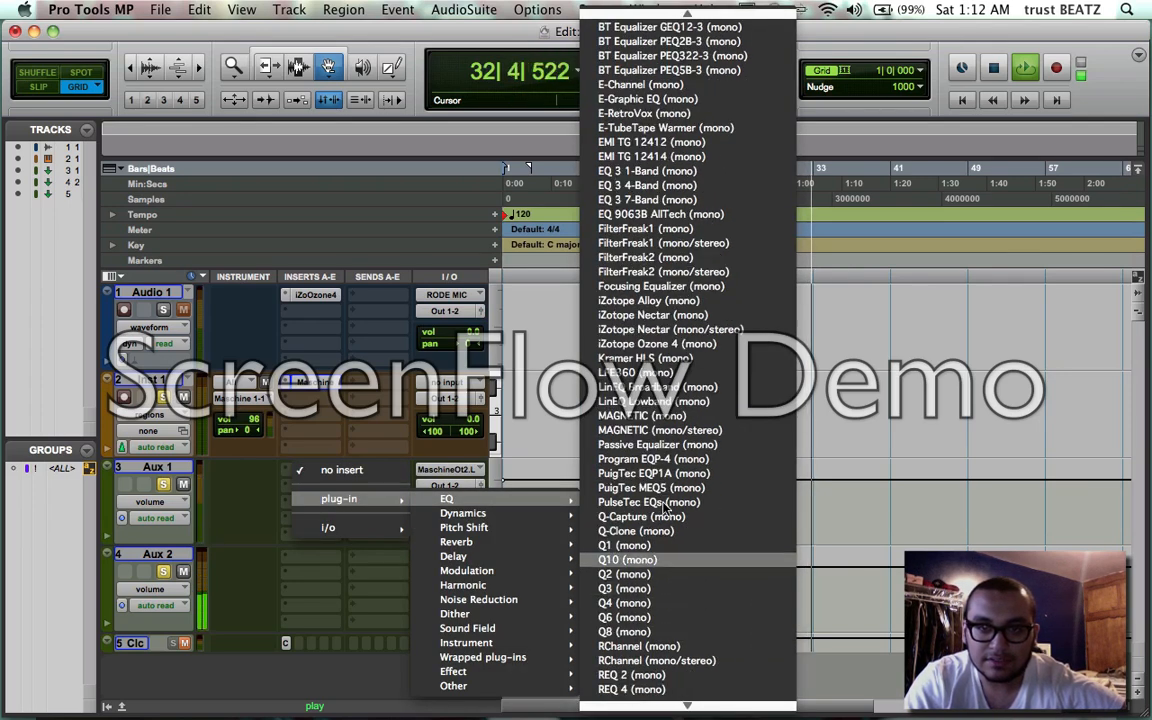
left_click(631, 416)
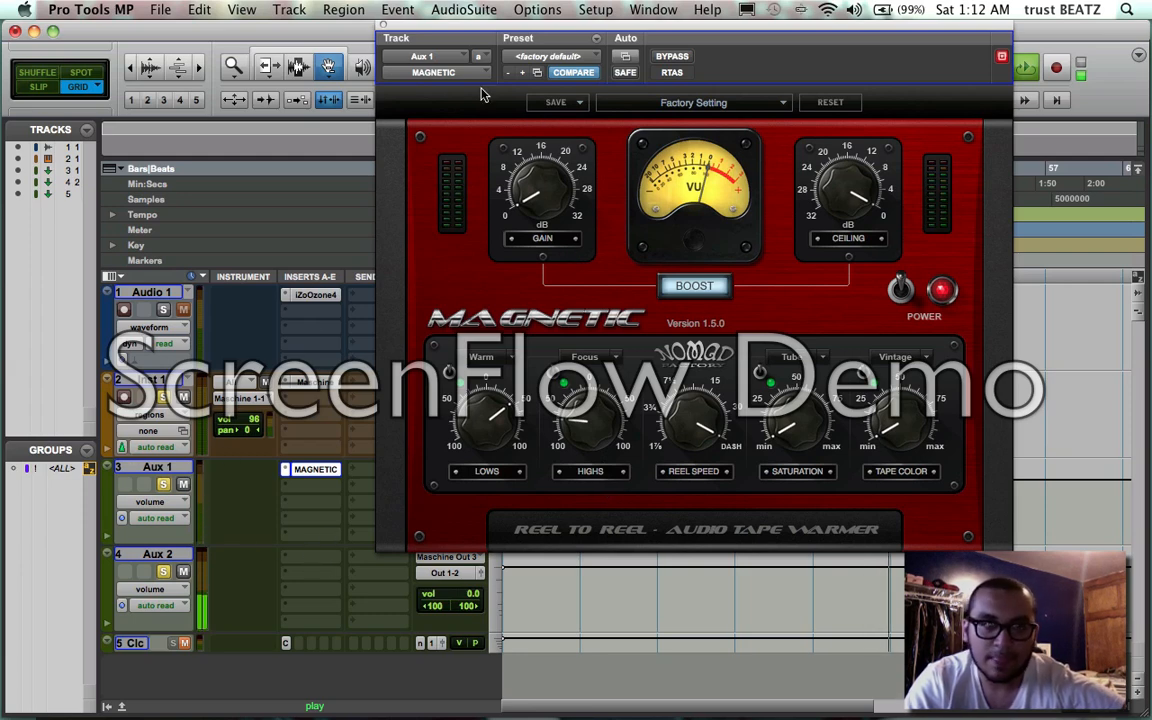
left_click(383, 25)
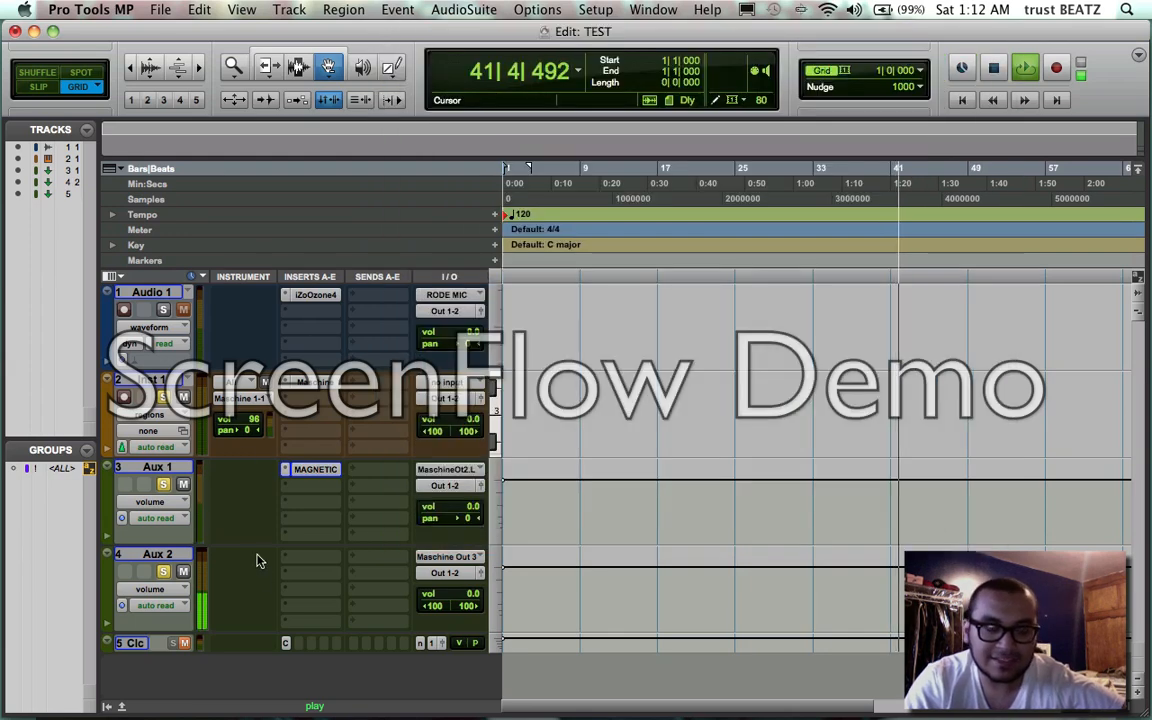
- Rename the Aux 1 track as KICK
double_click(156, 468)
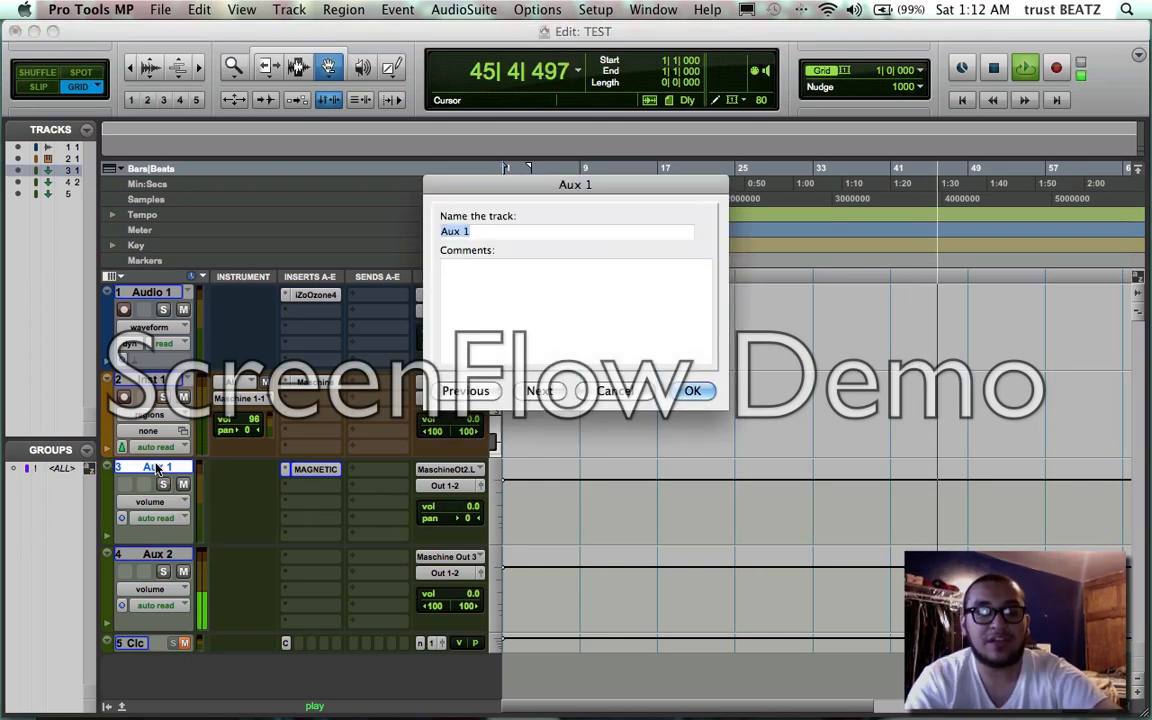
type("kic")
key("BackSpace")
key("BackSpace")
key("BackSpace")
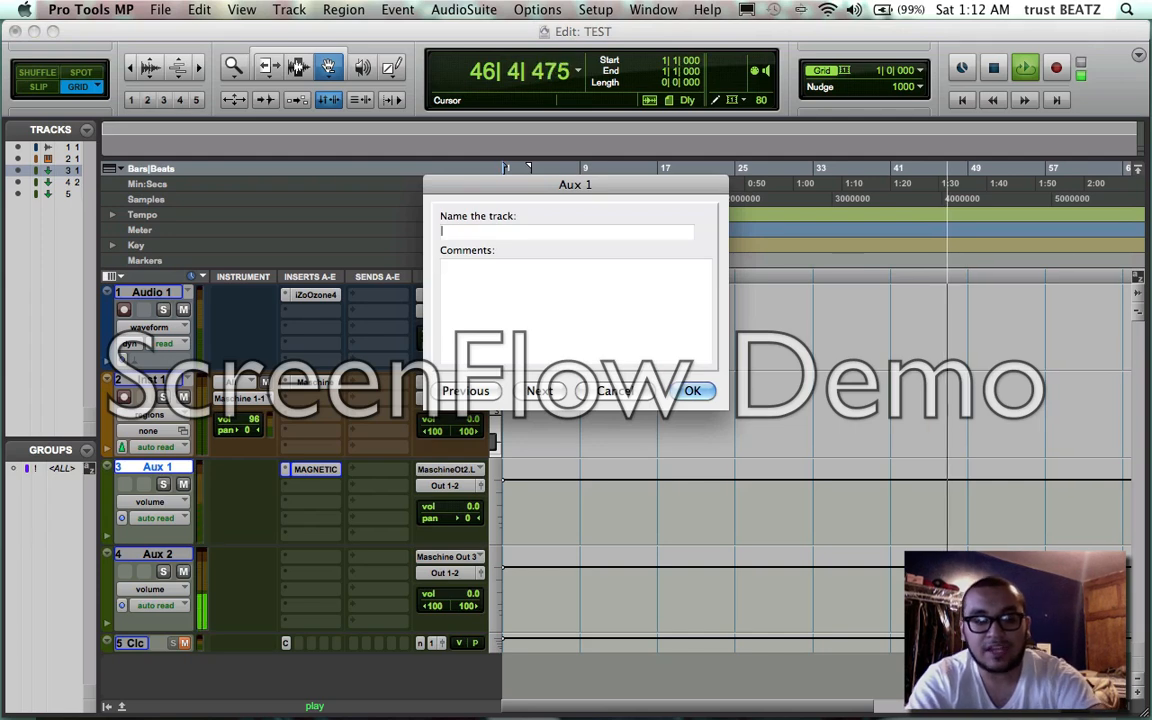
type("KICK")
key("Return")
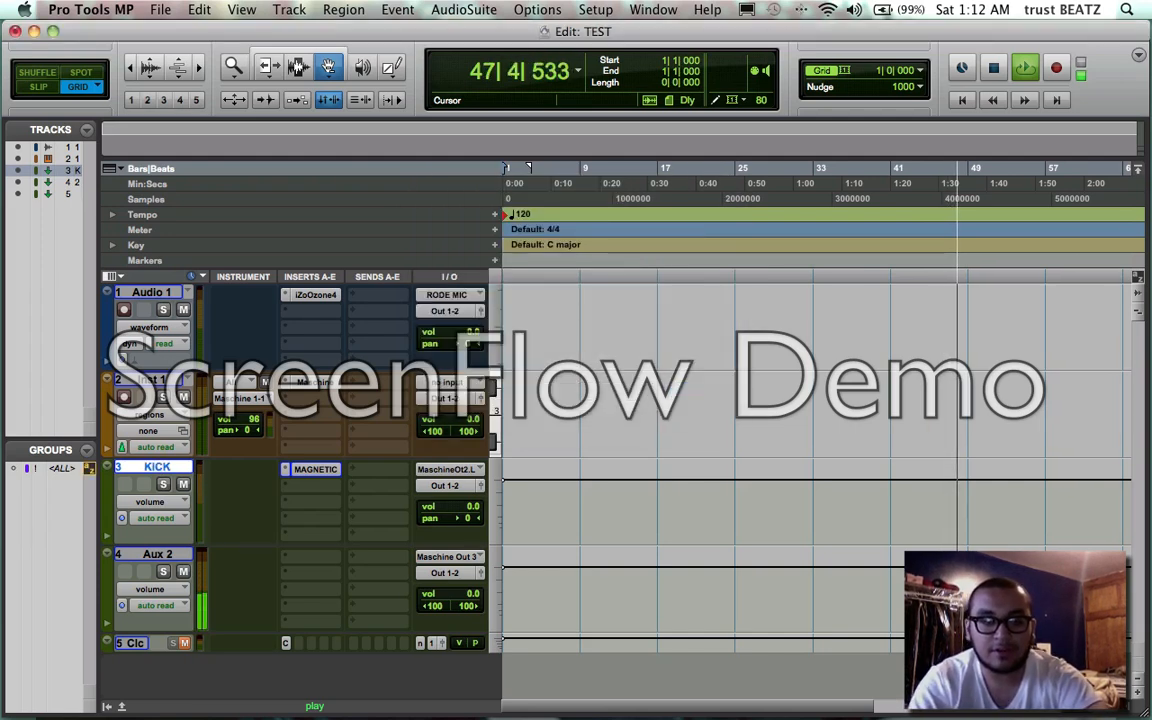
- Rename the Aux 2 track as SNARE and dismiss the CPU power warning
double_click(156, 554)
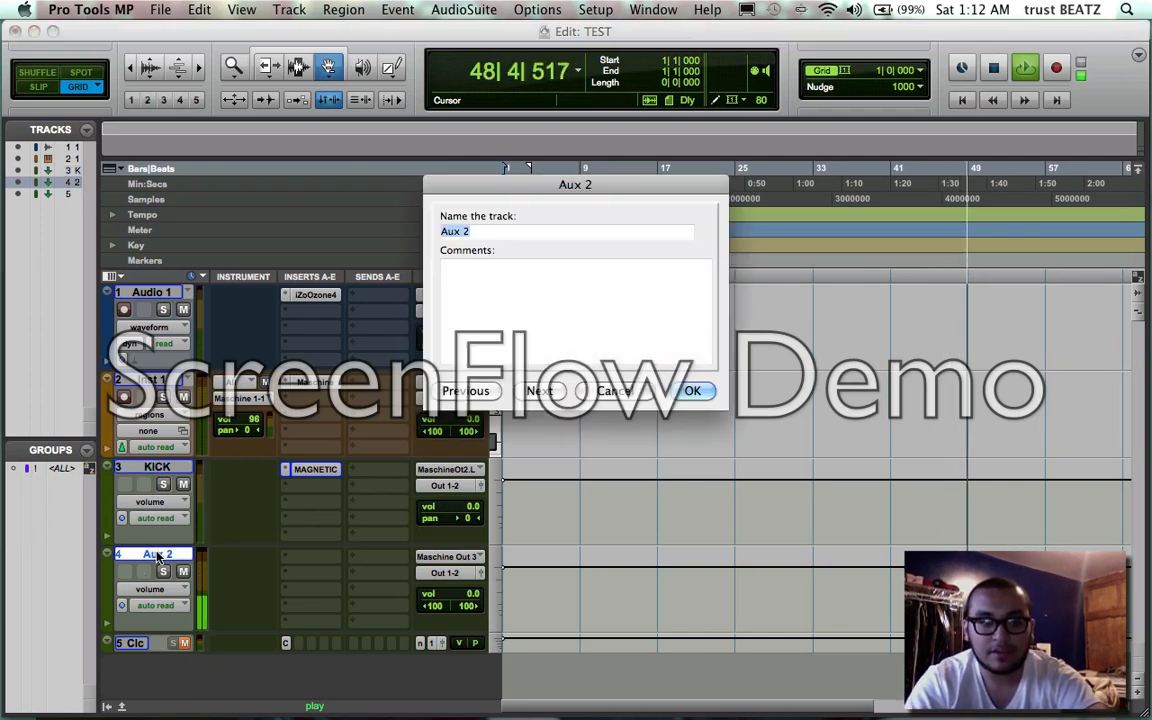
type("SNARE")
key("Return")
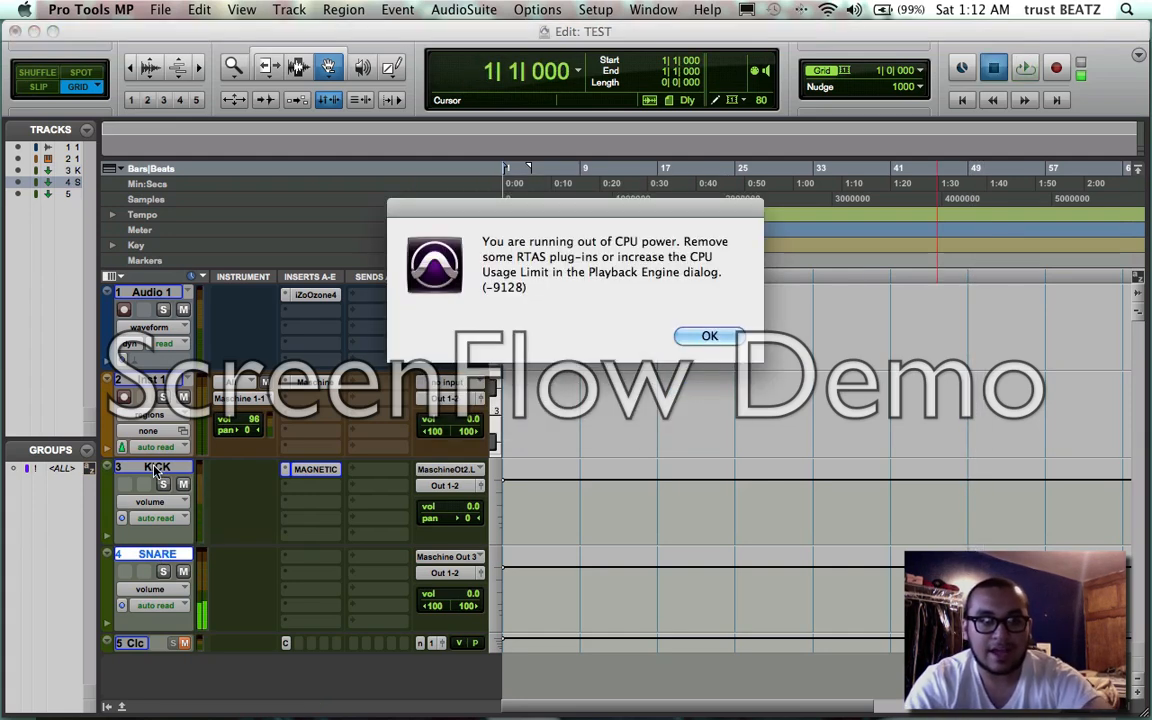
key("Return")
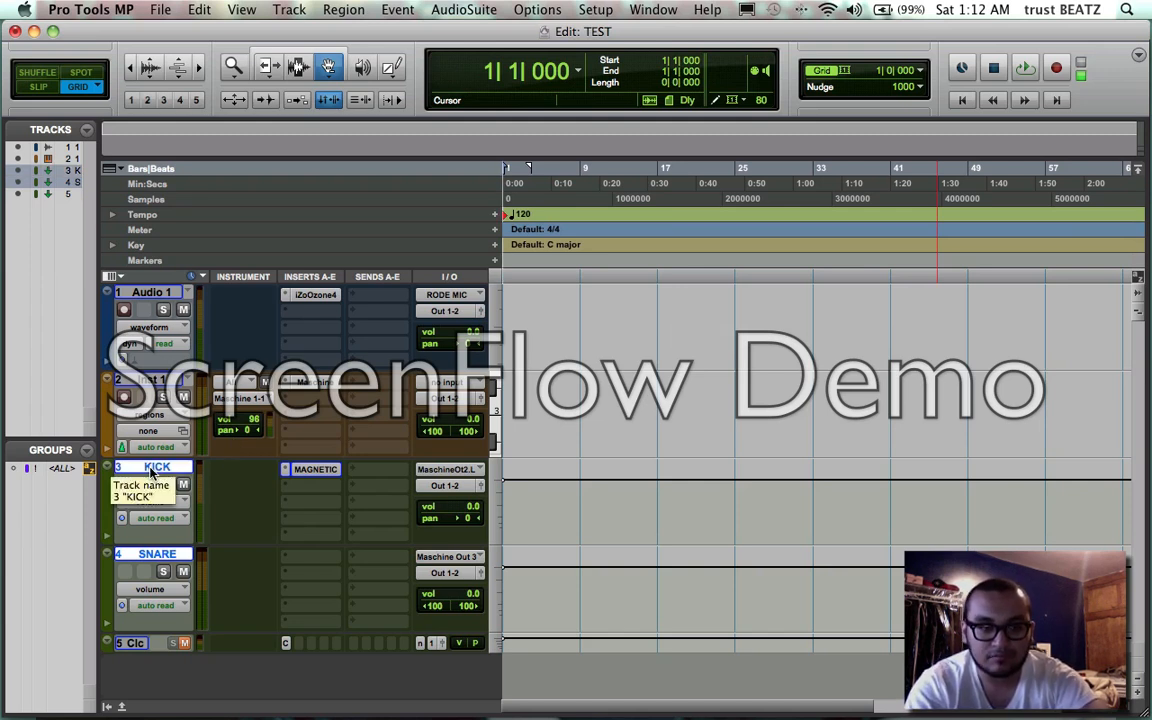
- Create an Edit and Mix group named DRUMS from the KICK and SNARE tracks
key("super+g")
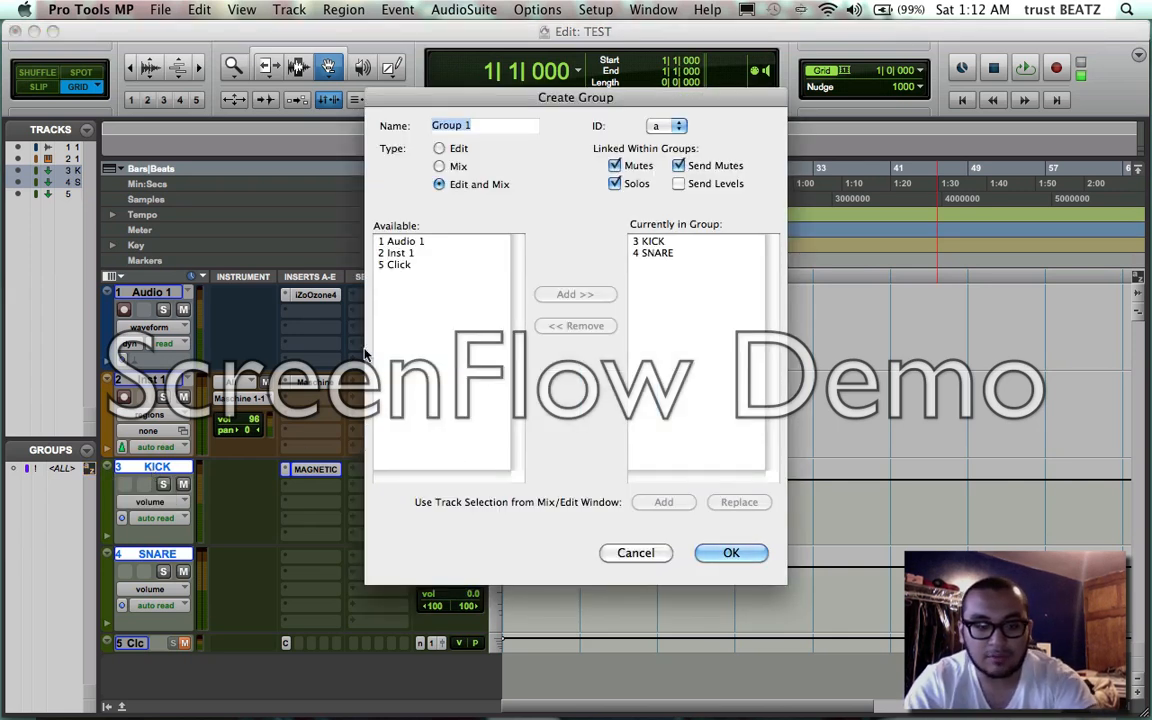
type("DRUMS")
key("Return")
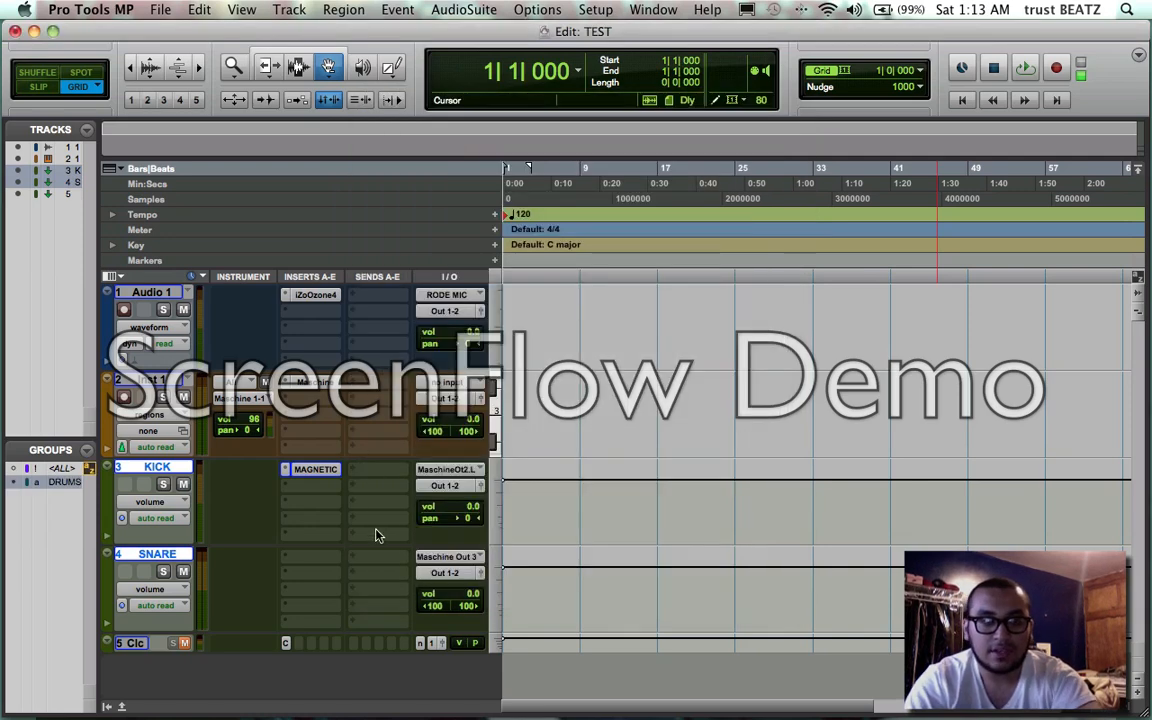
- Raise the grouped KICK and SNARE faders to +7.9 dB in the Mix window and reset them to 0.0
key("super+equal")
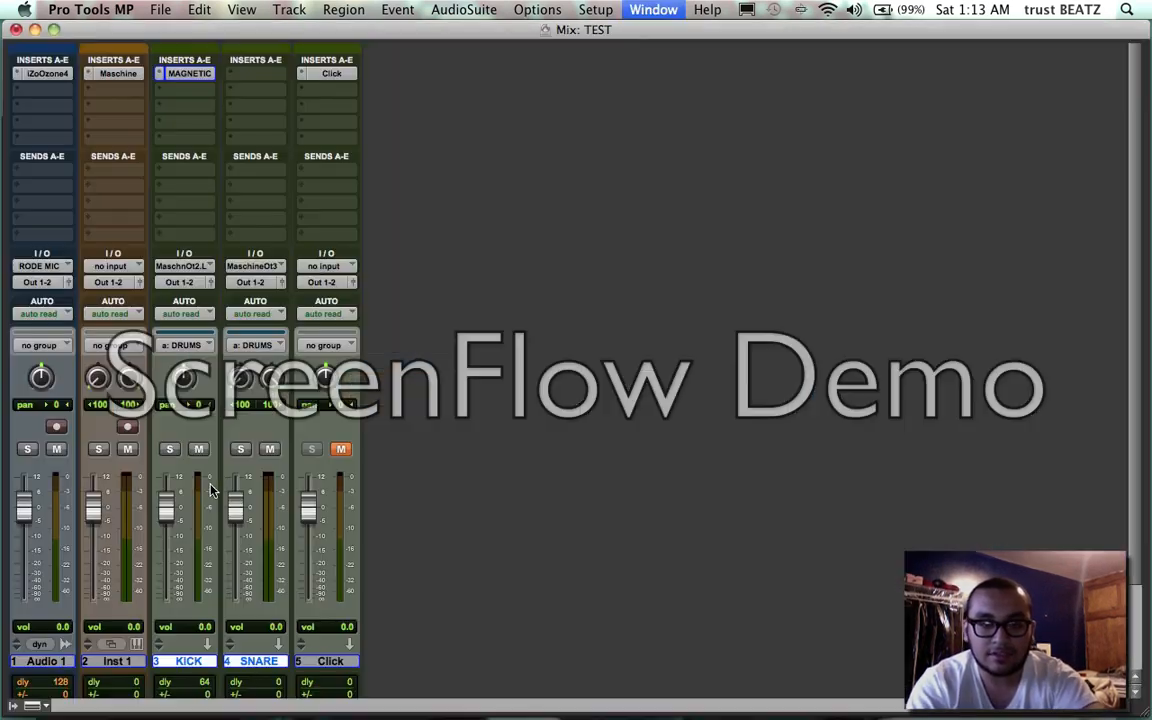
mouse_move(165, 510)
left_mouse_down()
mouse_move(167, 545)
mouse_move(167, 489)
left_mouse_up()
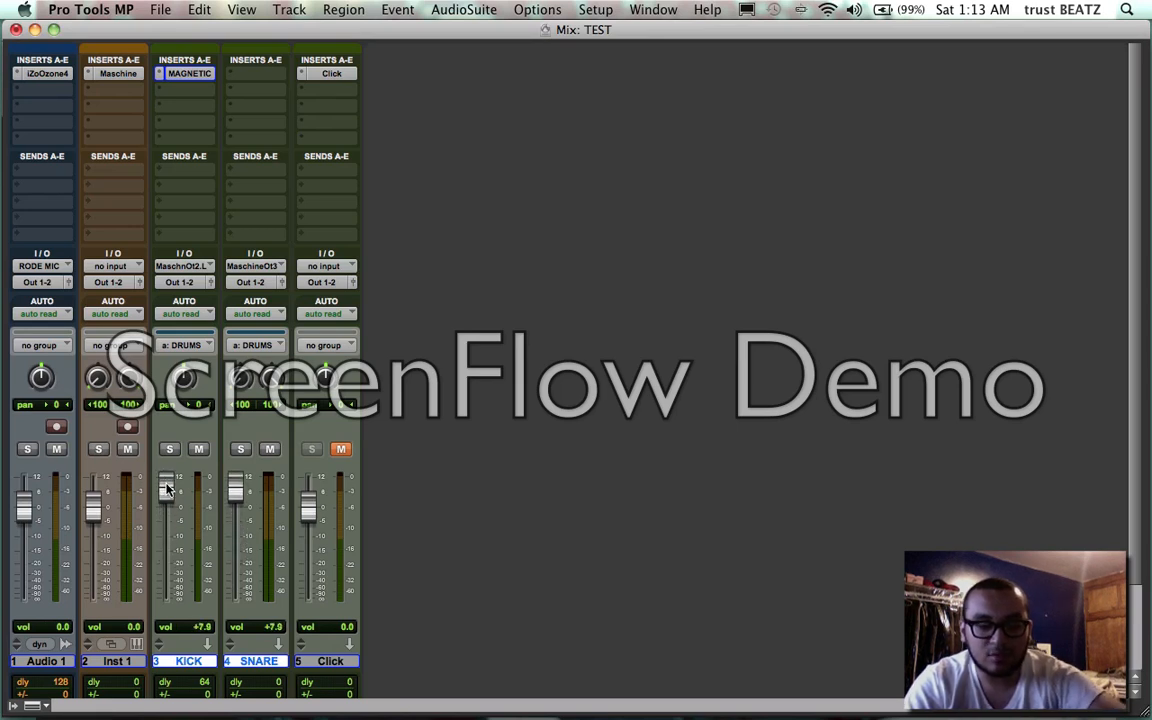
left_click(167, 489, "alt")
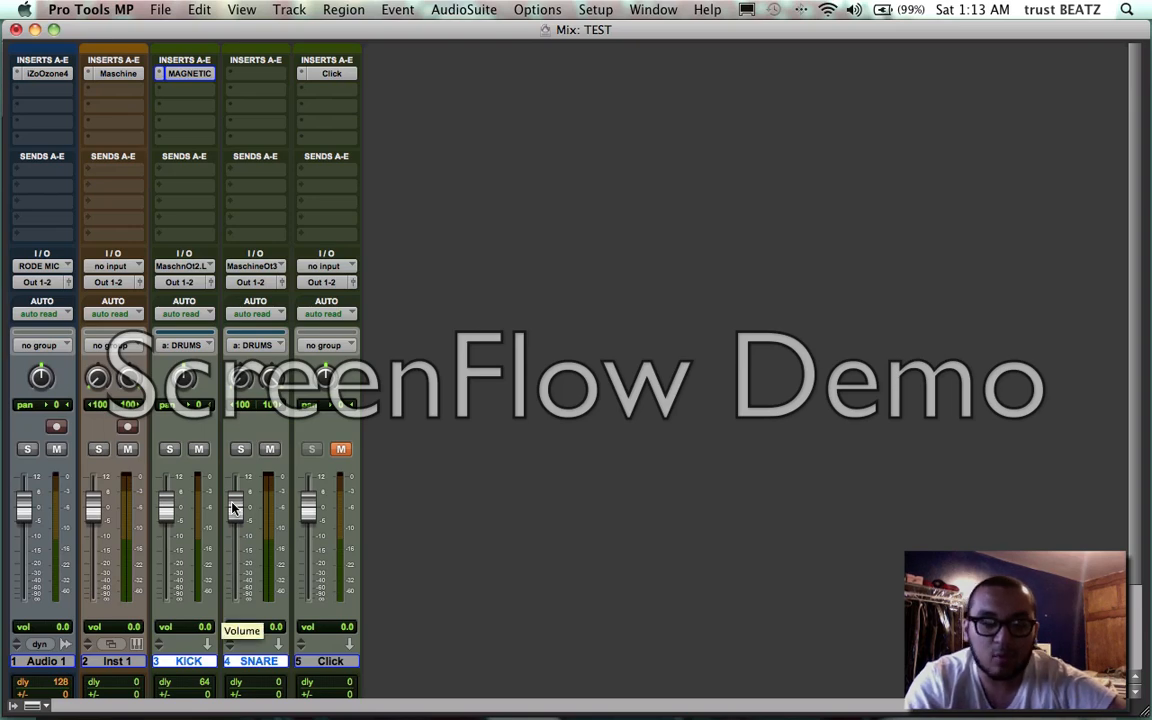
- Cycle the height of all tracks in the Edit window between minimum and full size, and leave them at a small height
key("super+equal")
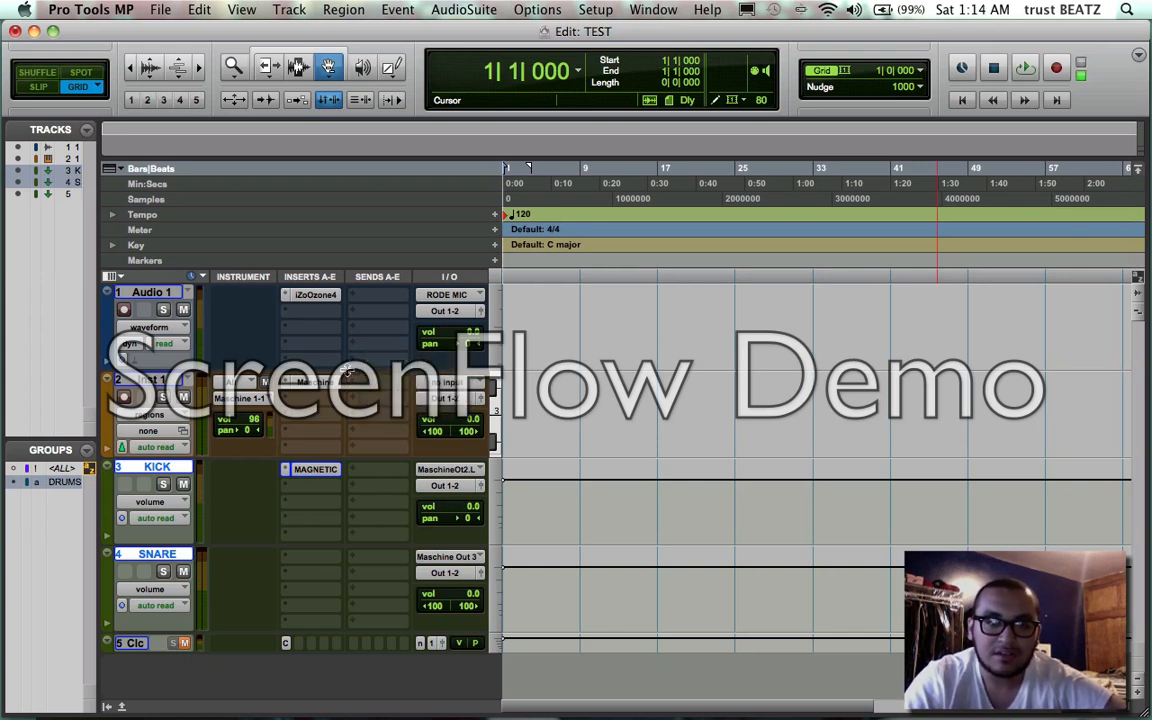
key("ctrl+Down")
key("ctrl+Down")
key("ctrl+Down")
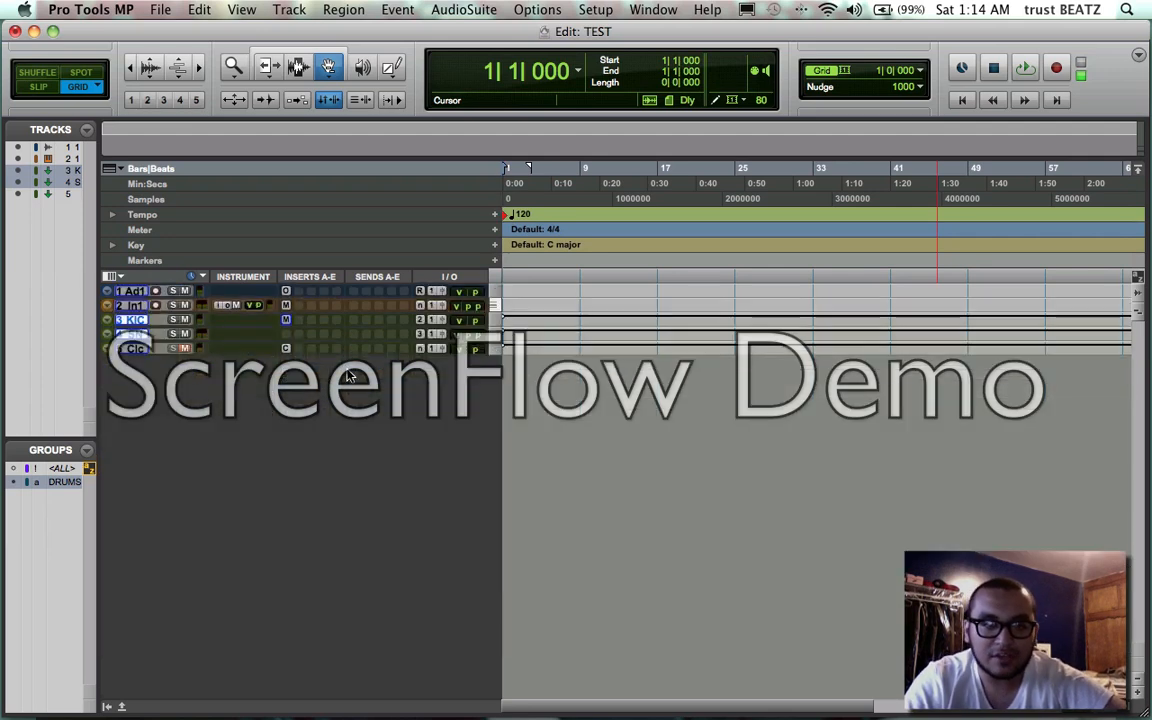
key("ctrl+Up")
key("ctrl+Up")
key("ctrl+Up")
key("ctrl+Down")
key("ctrl+Down")
key("ctrl+Down")
key("ctrl+Down")
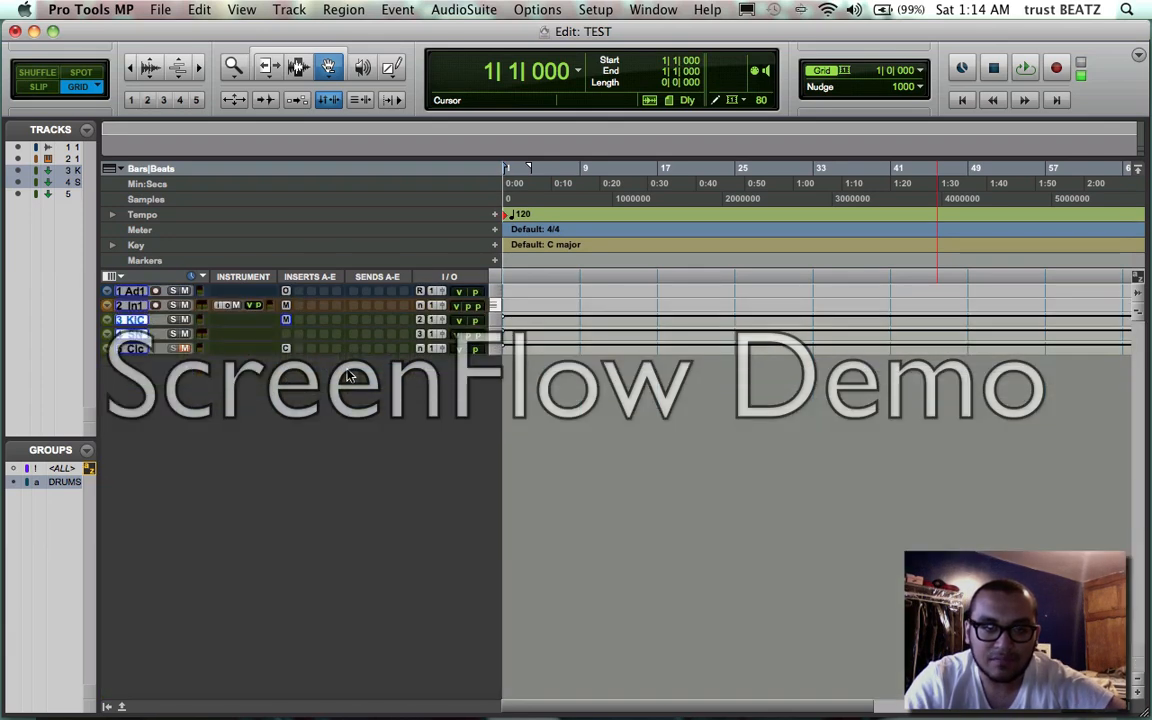
key("ctrl+Up")
key("ctrl+Up")
key("ctrl+Up")
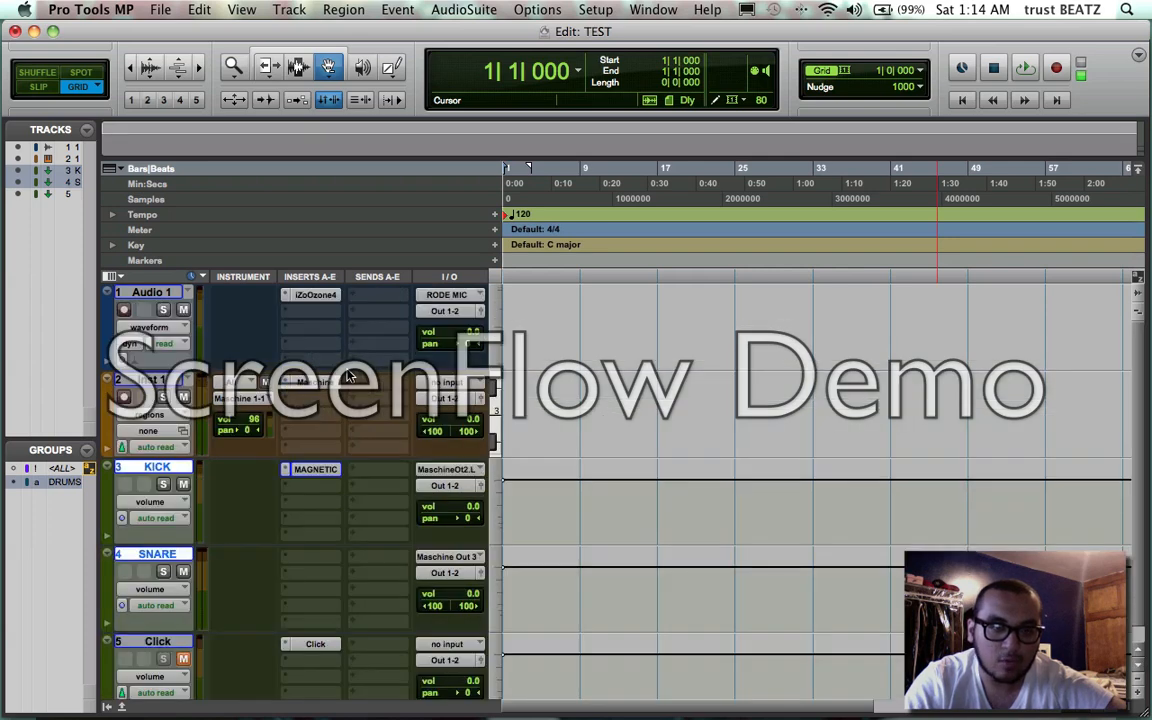
key("ctrl+Down")
key("ctrl+Down")
key("ctrl+Down")
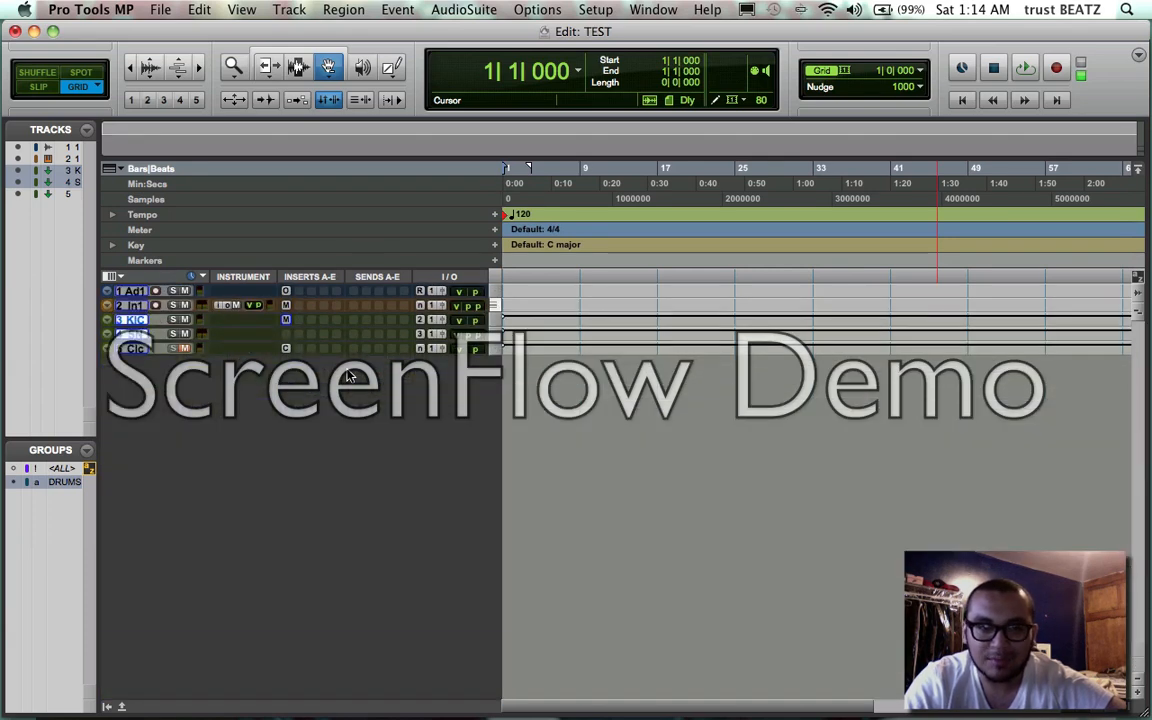
key("ctrl+Up")
key("ctrl+Up")
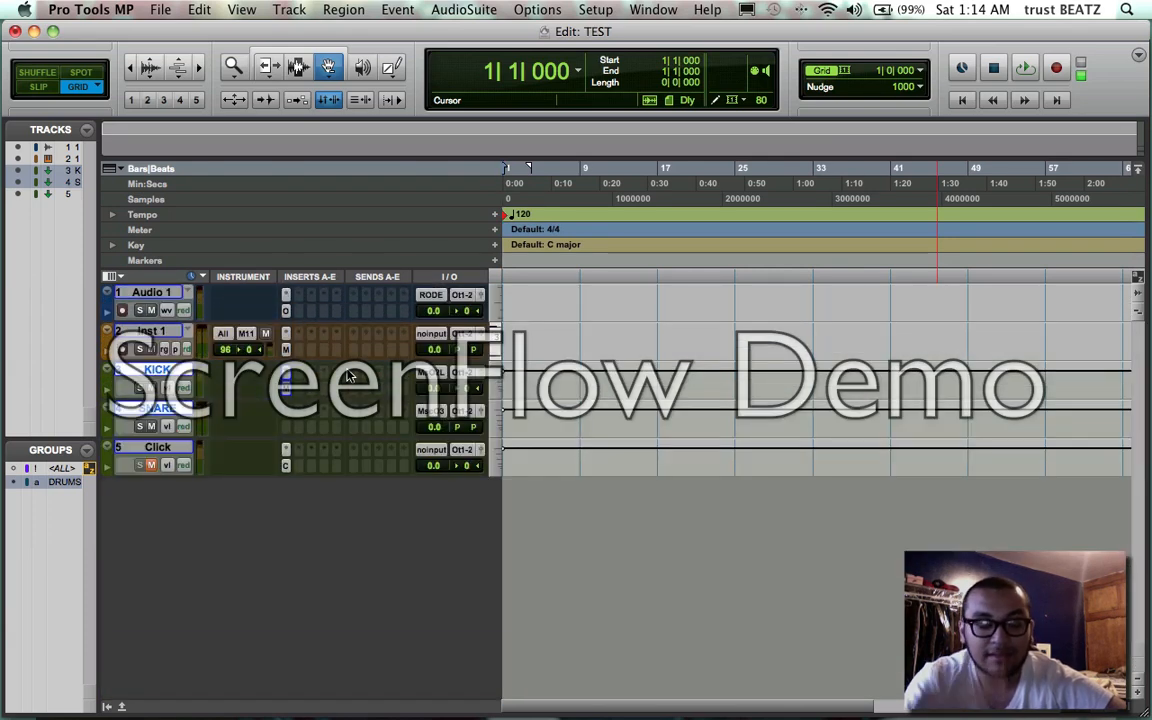